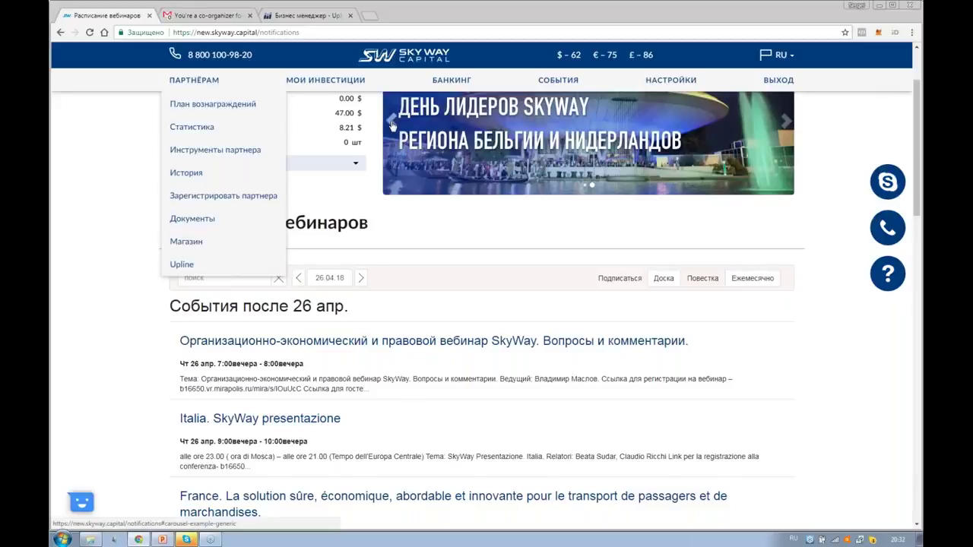
Switch from the SkyWay Capital webinar schedule to the Upline business manager and open its home page (Главная страница)
click(391, 119)
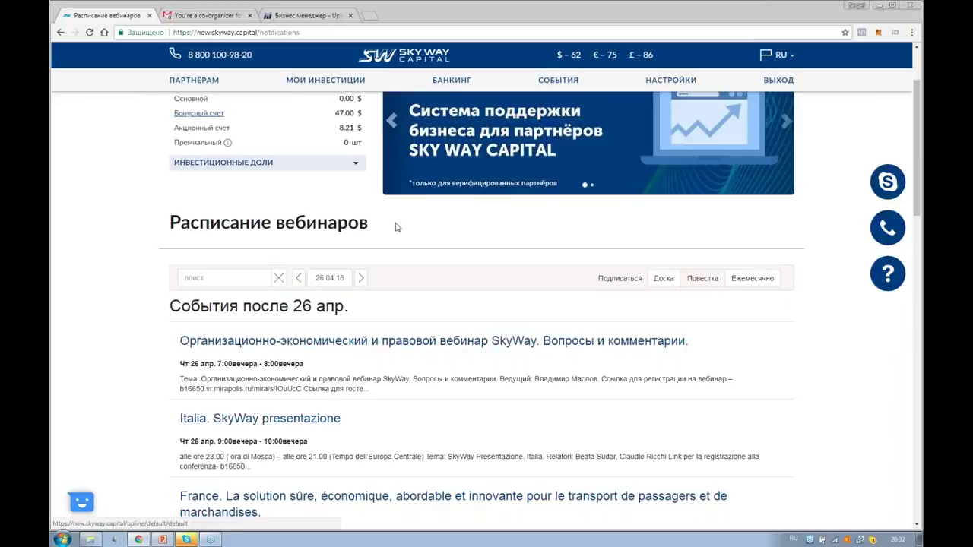
click(303, 17)
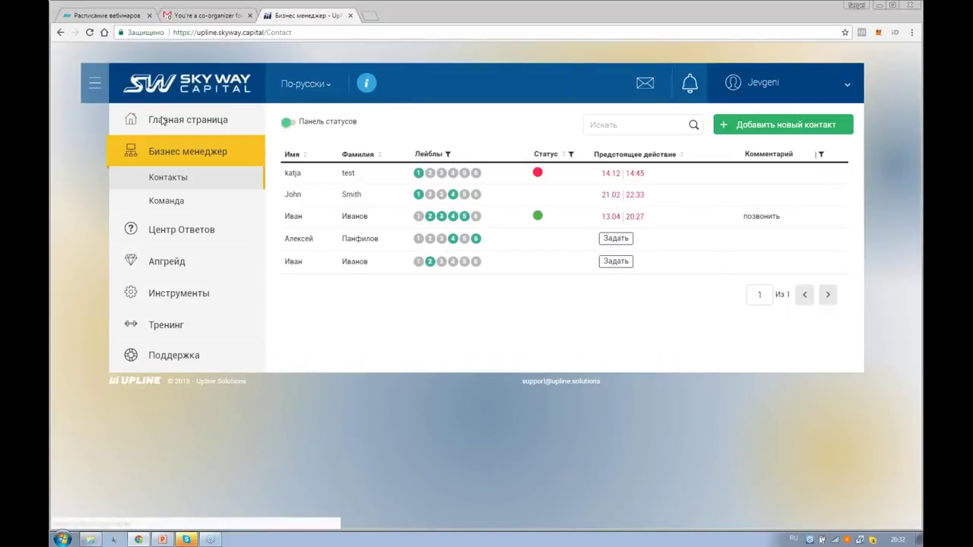
click(163, 122)
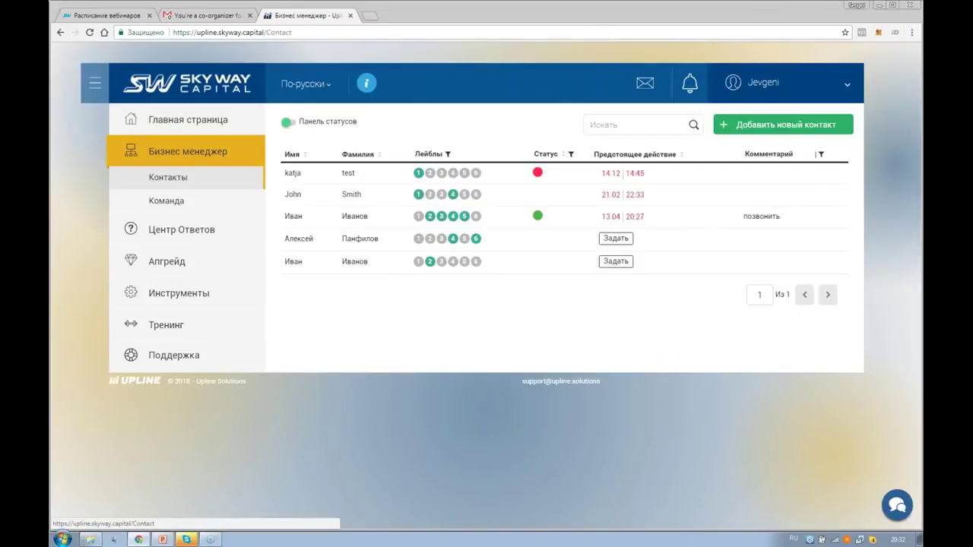
click(183, 121)
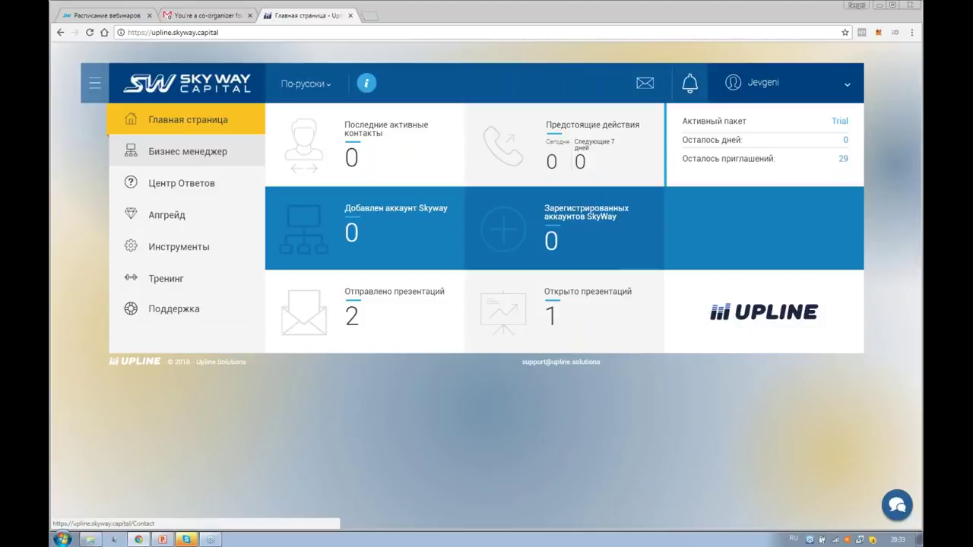
View the Команда page of Бизнес менеджер, then return to Контакты and hide the status panel
click(189, 152)
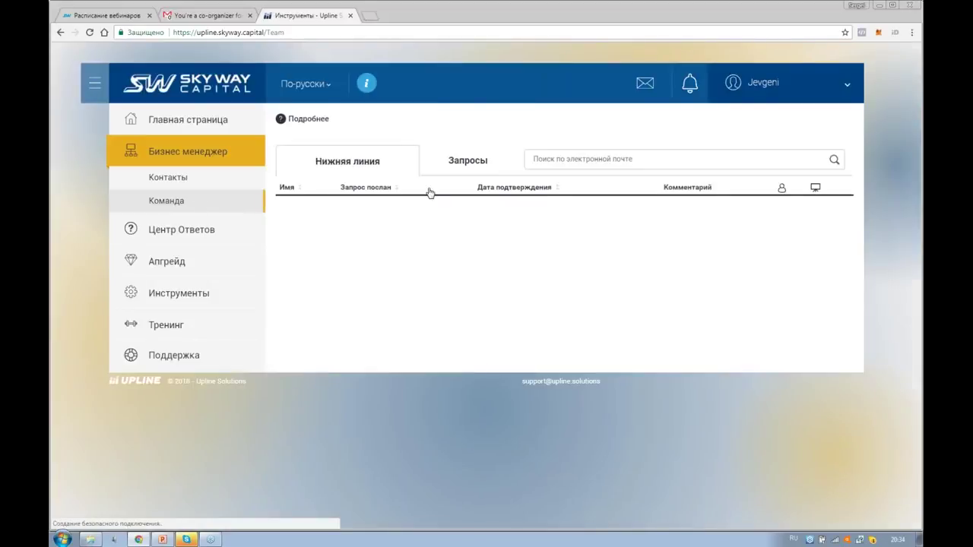
click(556, 159)
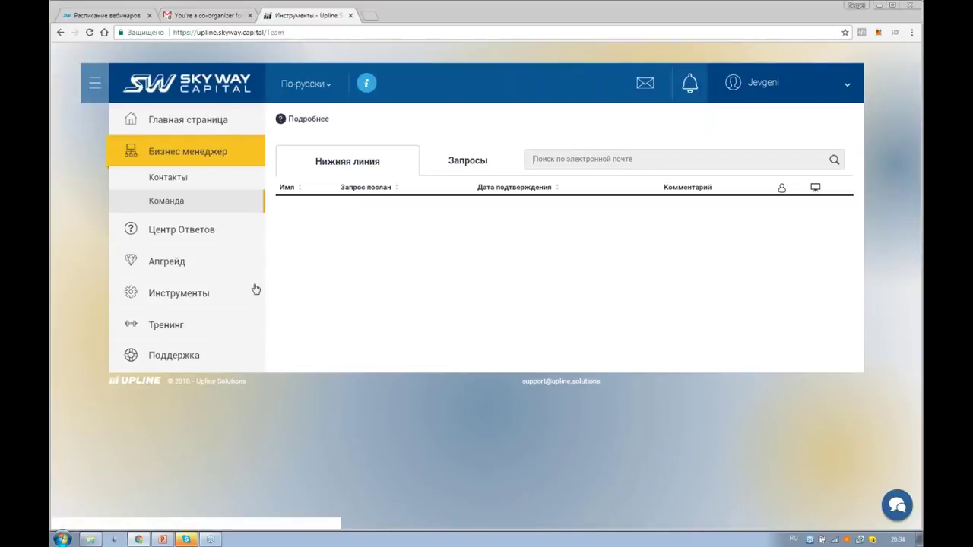
click(194, 178)
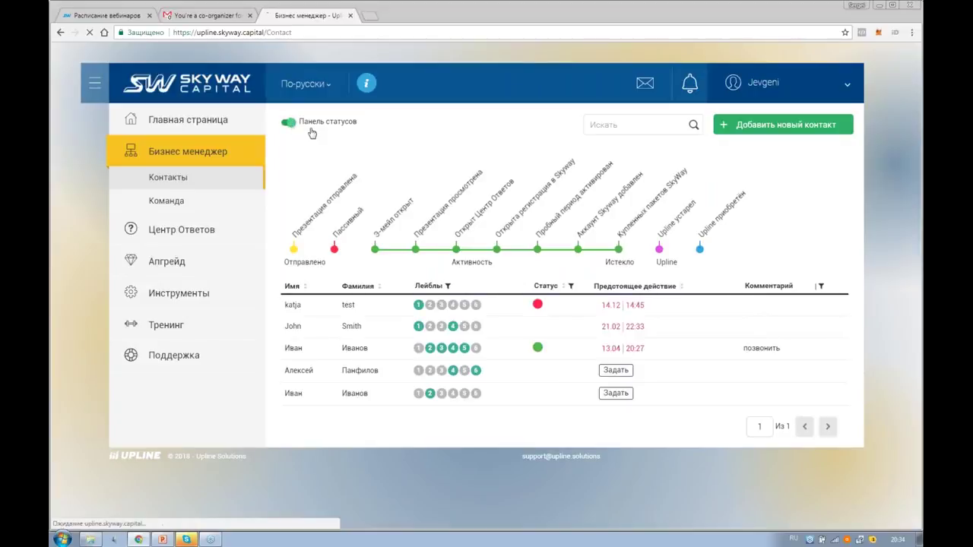
click(312, 131)
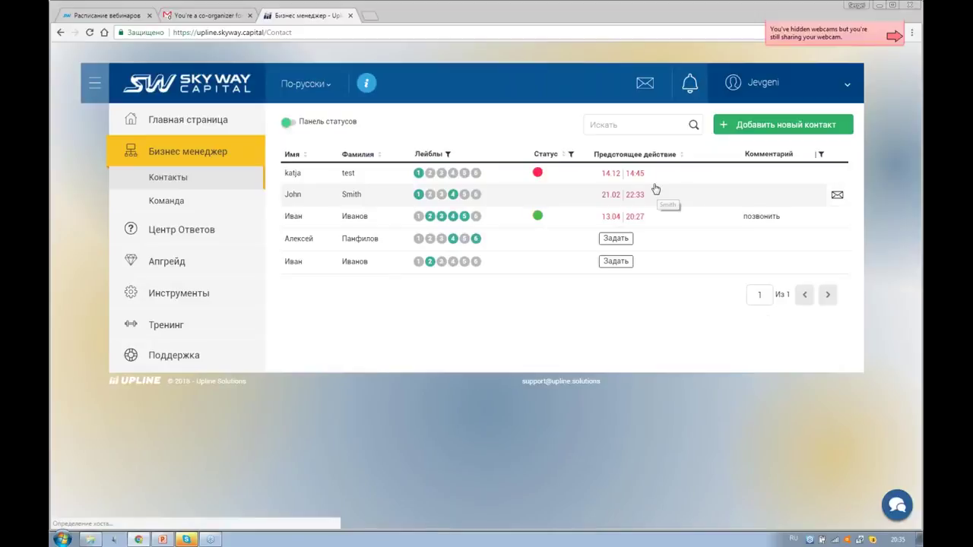
Open the new-contact form and examine its name, communication language, e-mail and phone fields
click(752, 126)
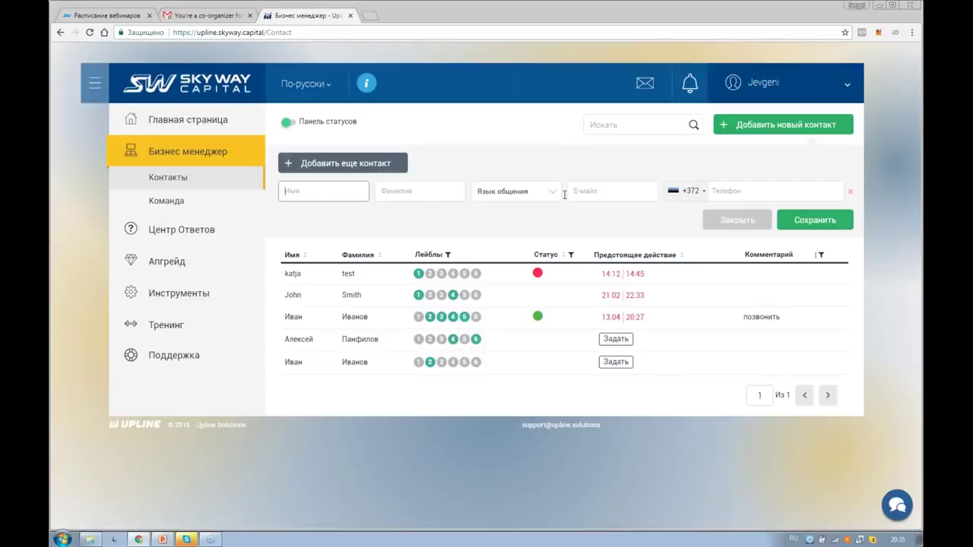
click(355, 191)
click(531, 200)
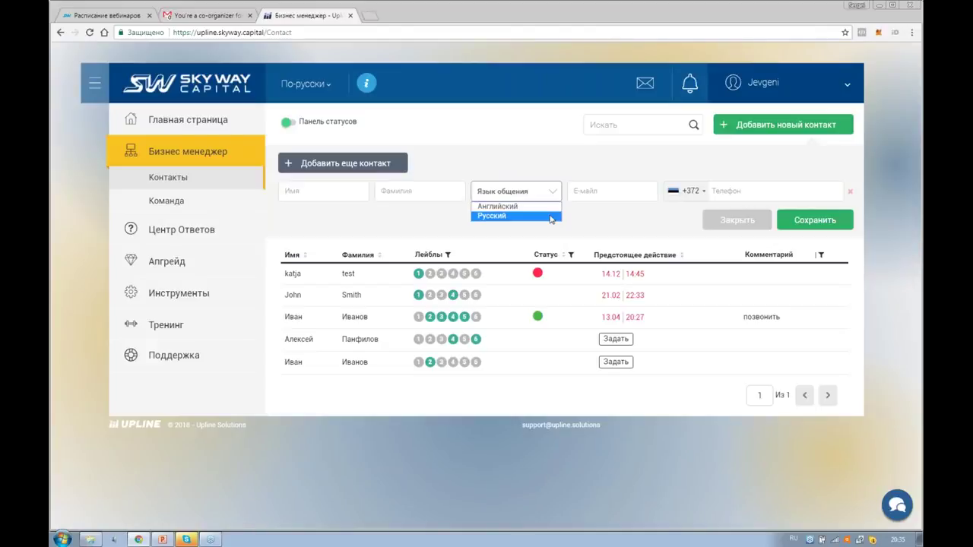
click(595, 190)
click(591, 193)
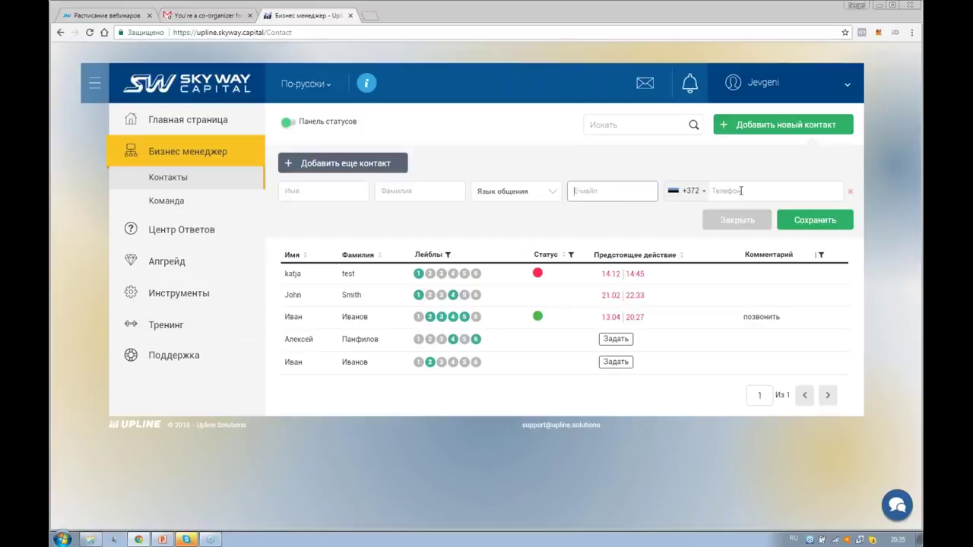
click(798, 192)
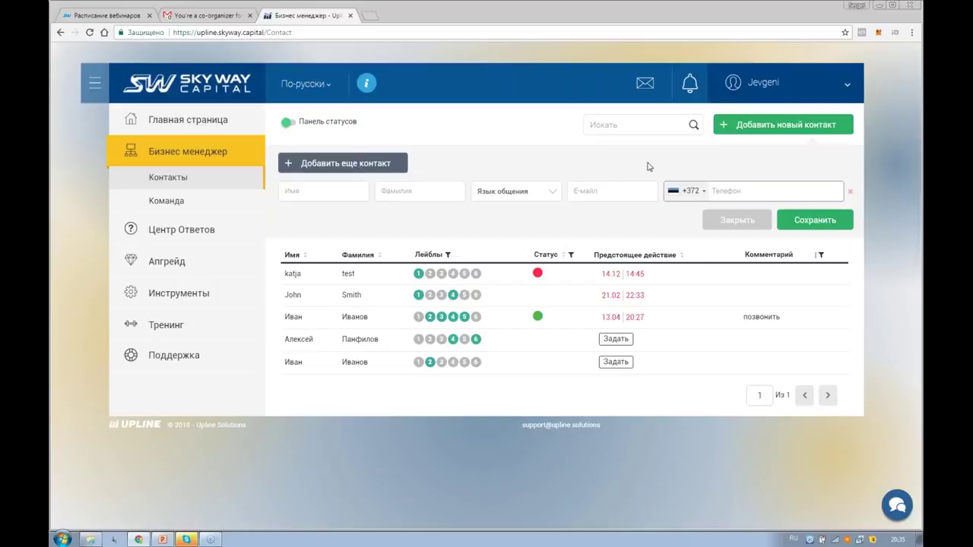
click(790, 197)
click(801, 222)
Add four more blank contact rows to the new-contact form
click(358, 165)
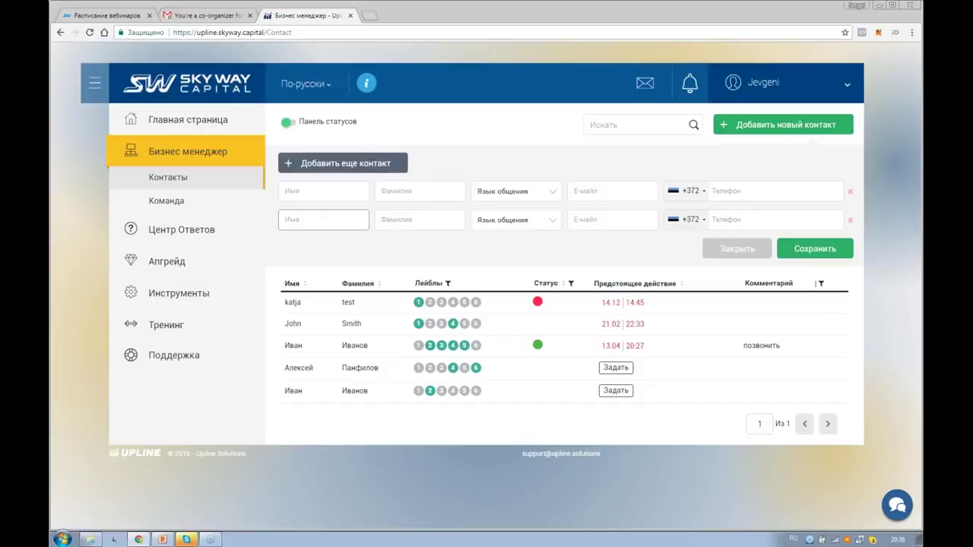
click(367, 157)
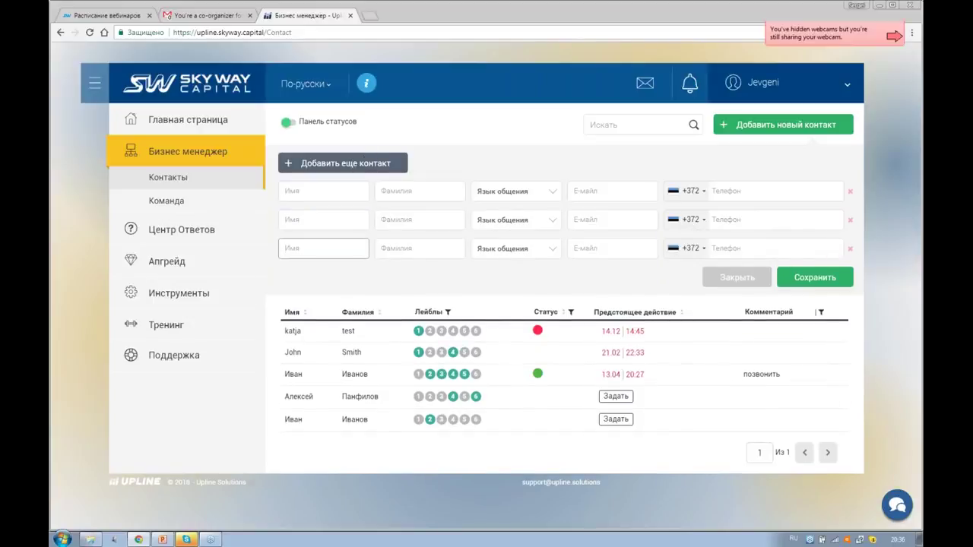
click(368, 159)
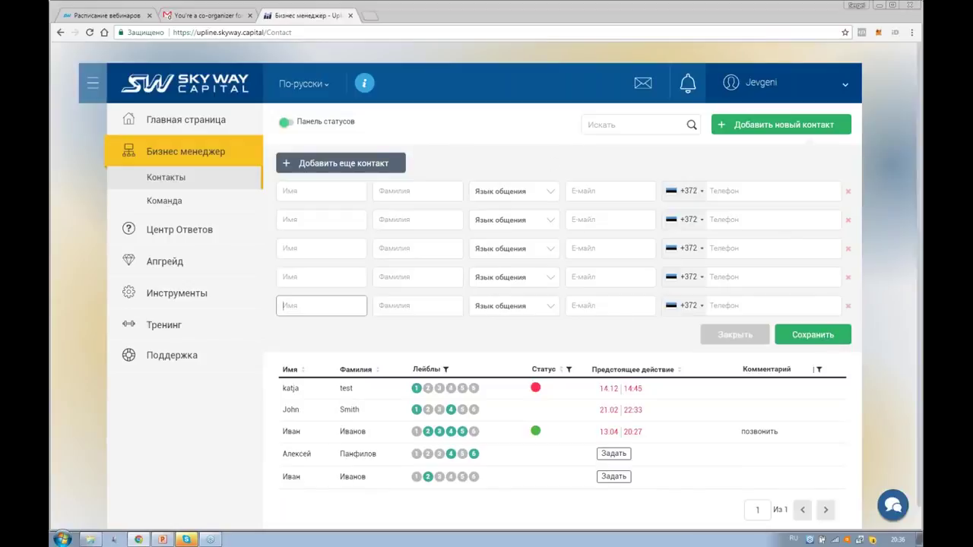
Remove all the blank contact rows so that the new-contact form closes
click(848, 191)
click(848, 192)
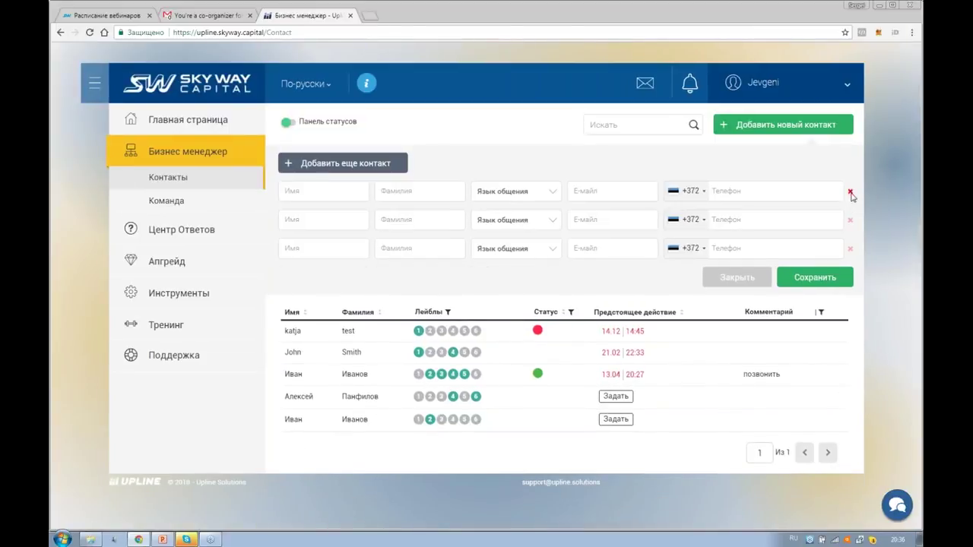
click(850, 192)
click(849, 192)
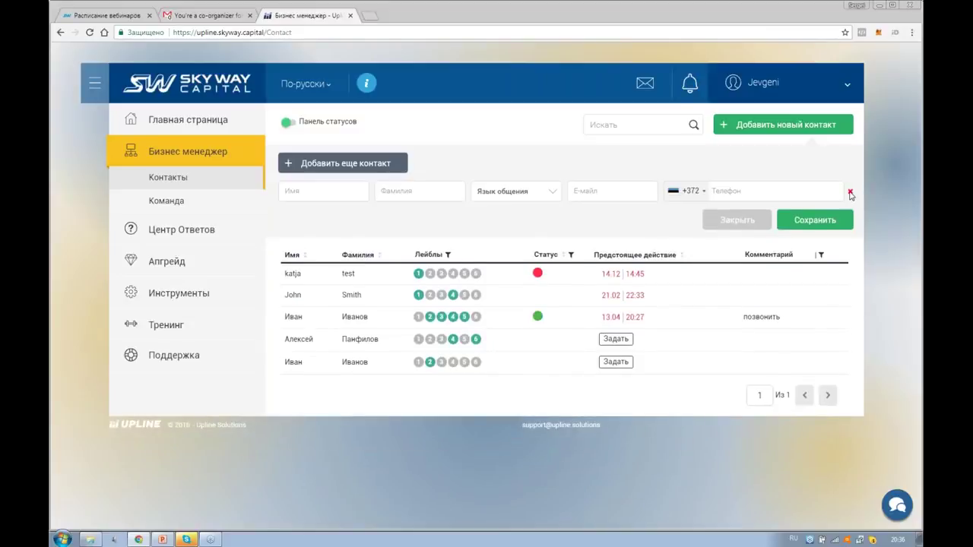
click(850, 192)
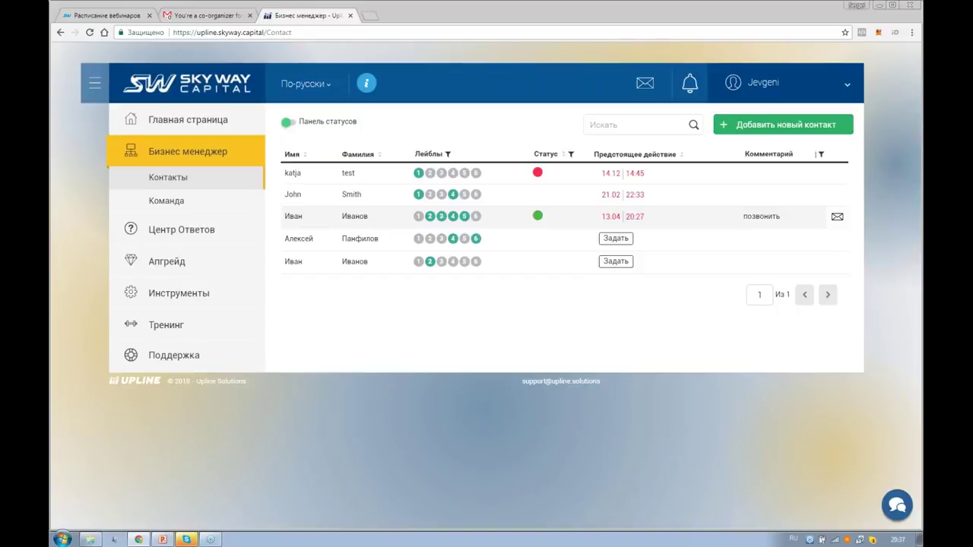
Open the card of the contact with the comment "позвонить" and start a presentation e-mail to that contact
click(348, 217)
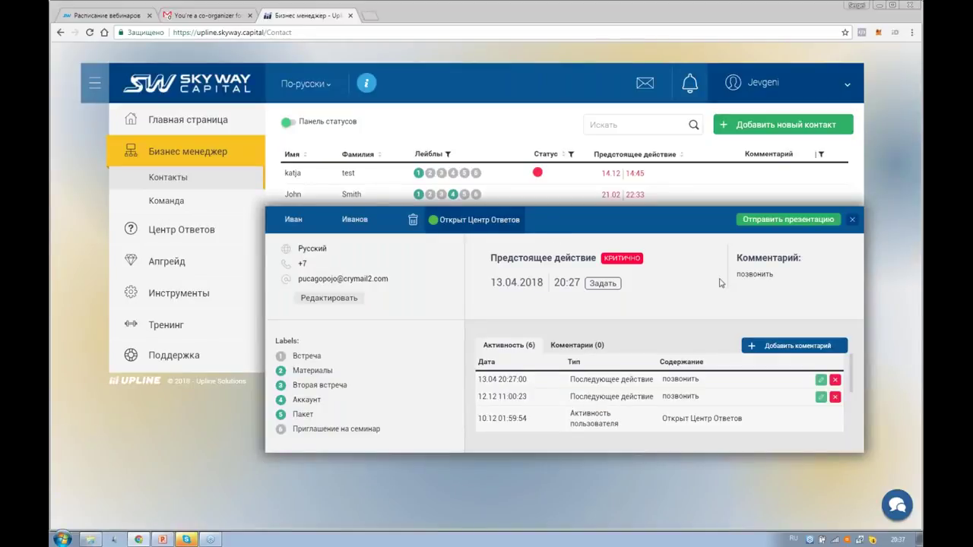
click(782, 220)
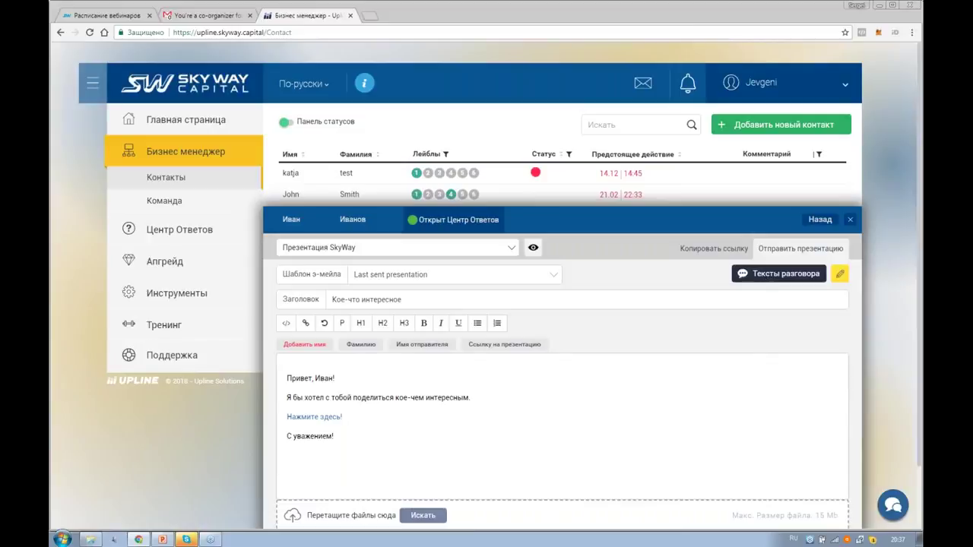
Open the conversation texts and view the Russian phone scripts Образец звонка 1 and Образец звонка 2
click(778, 273)
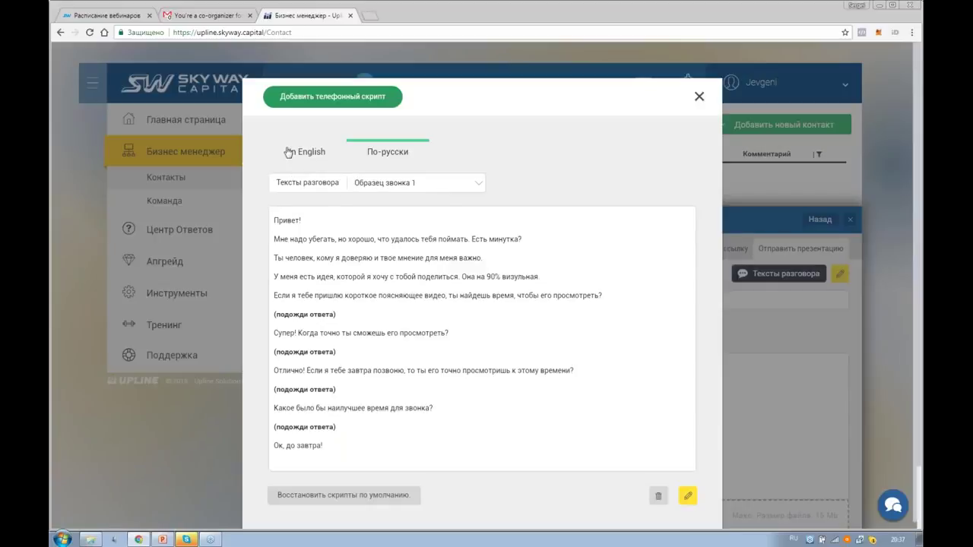
click(478, 187)
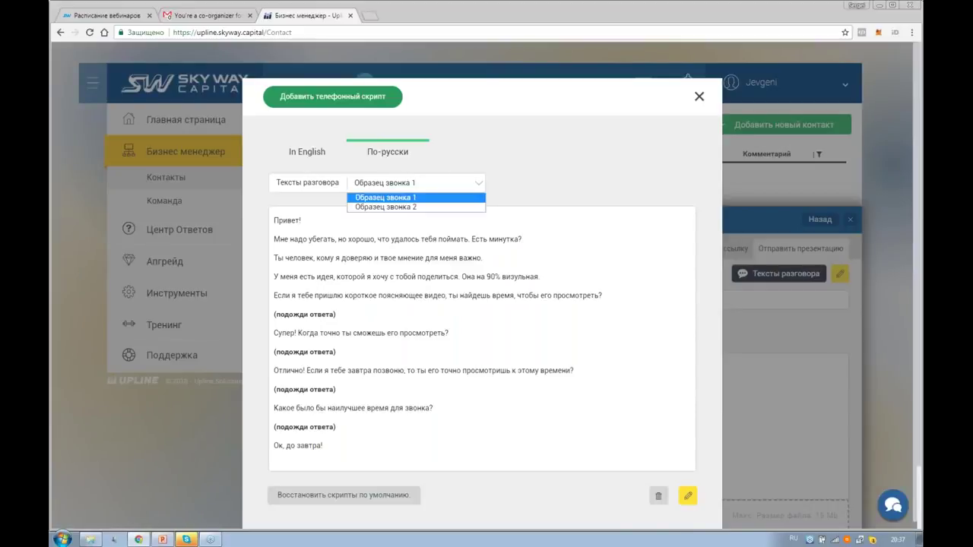
click(439, 197)
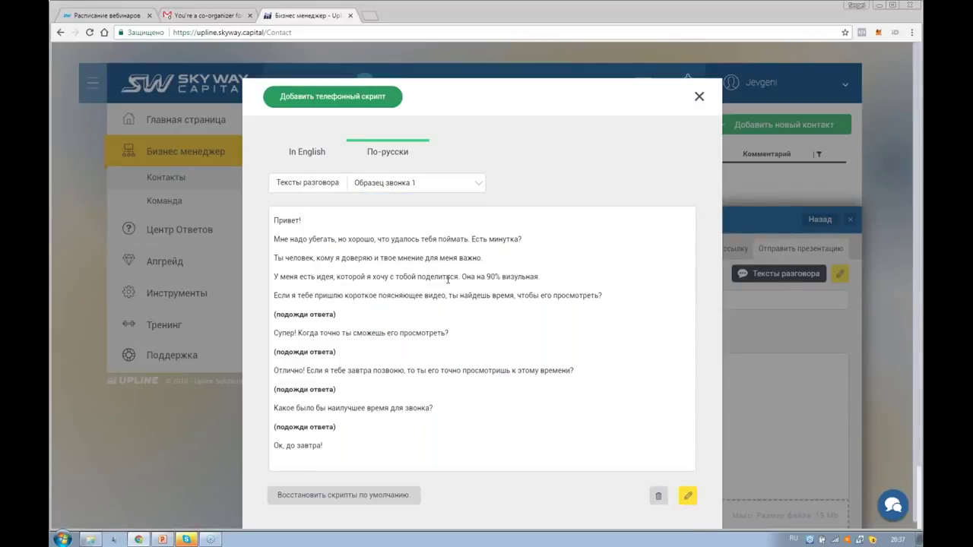
click(480, 184)
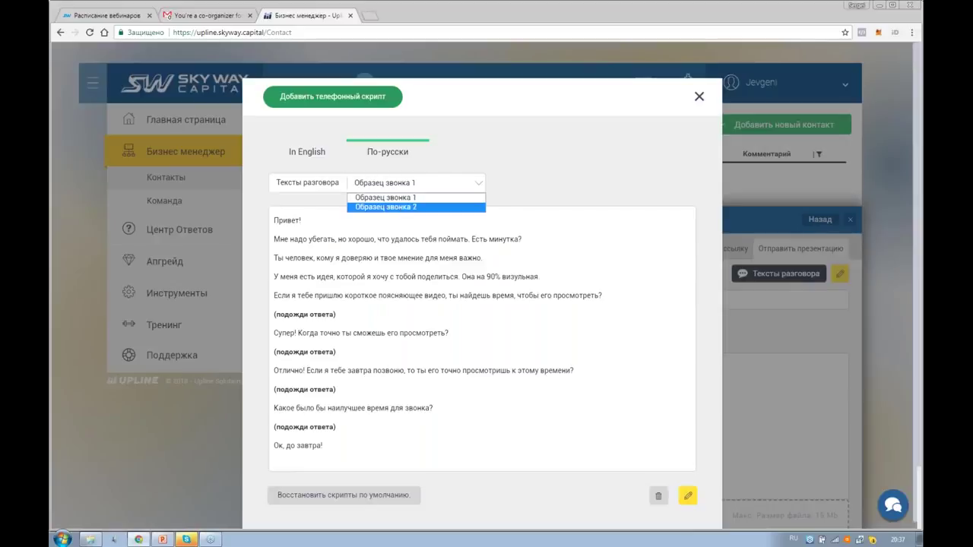
click(385, 207)
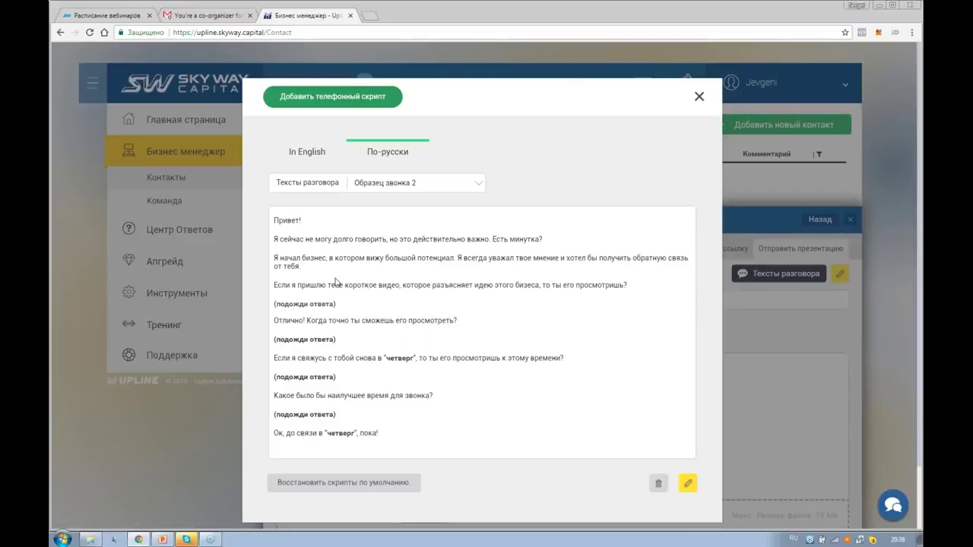
Open the Образец звонка 2 script for editing, leave it without saving and close the conversation texts
click(687, 484)
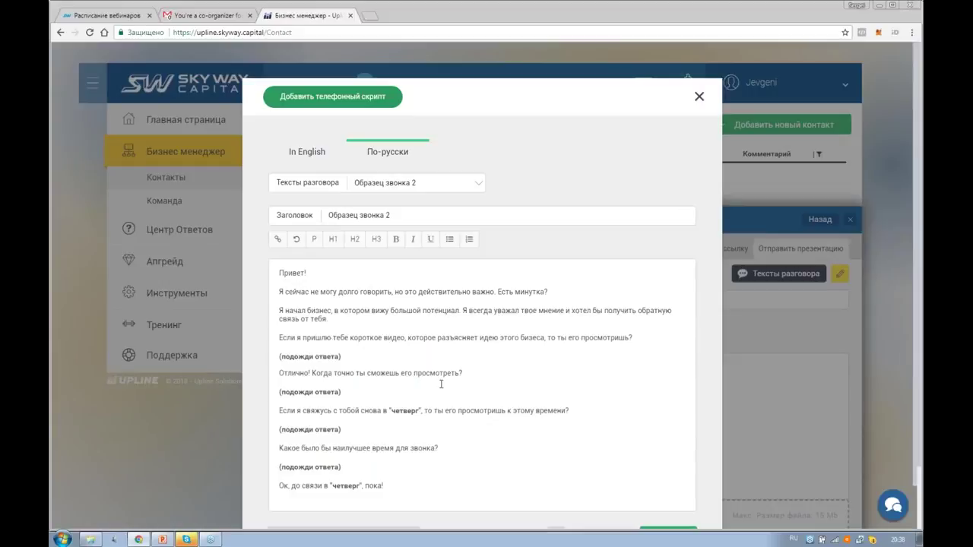
drag(307, 311, 341, 356)
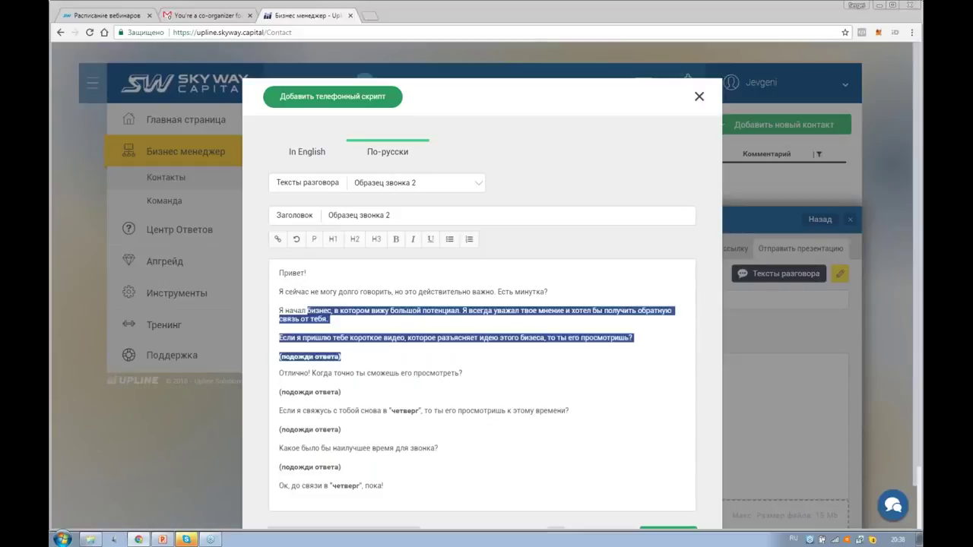
scroll(472, 419, down, 1)
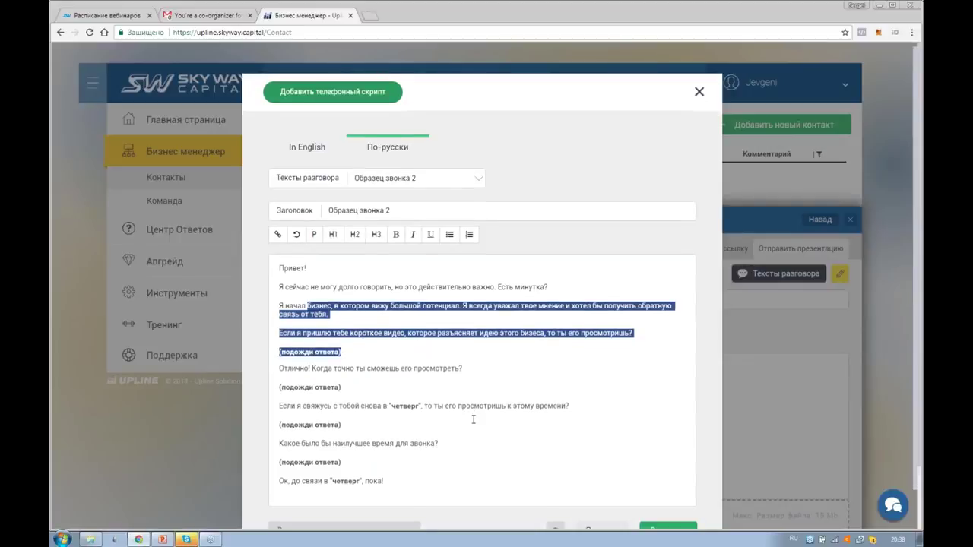
scroll(473, 419, down, 1)
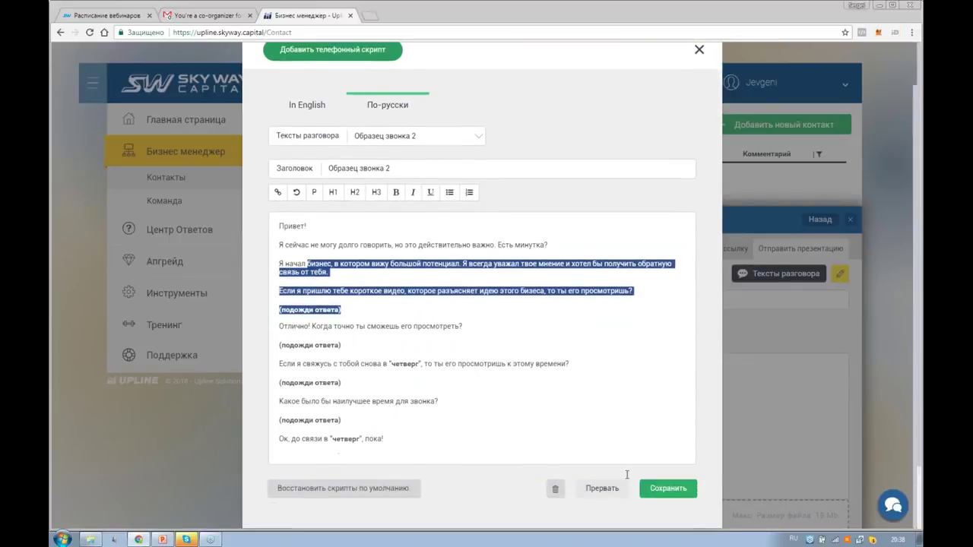
scroll(586, 393, down, 1)
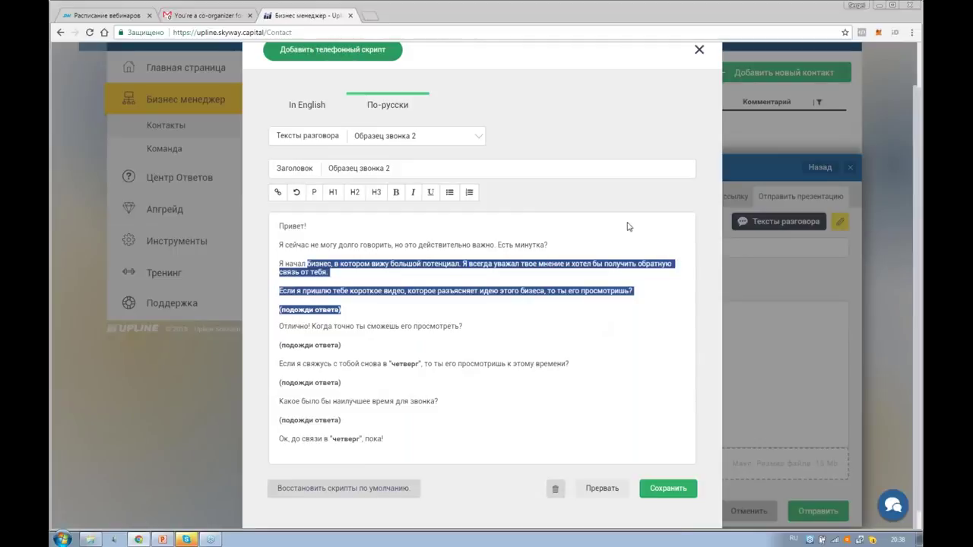
key(Escape)
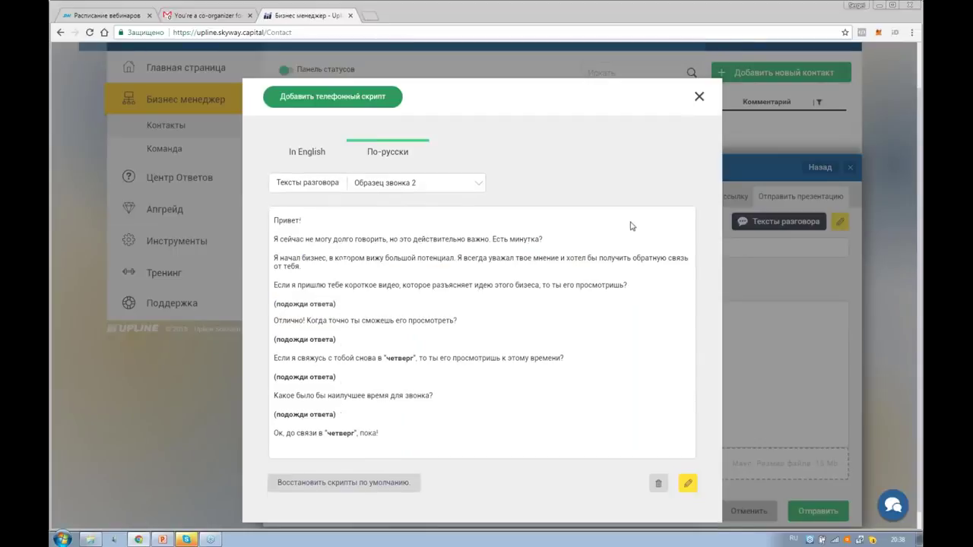
click(698, 98)
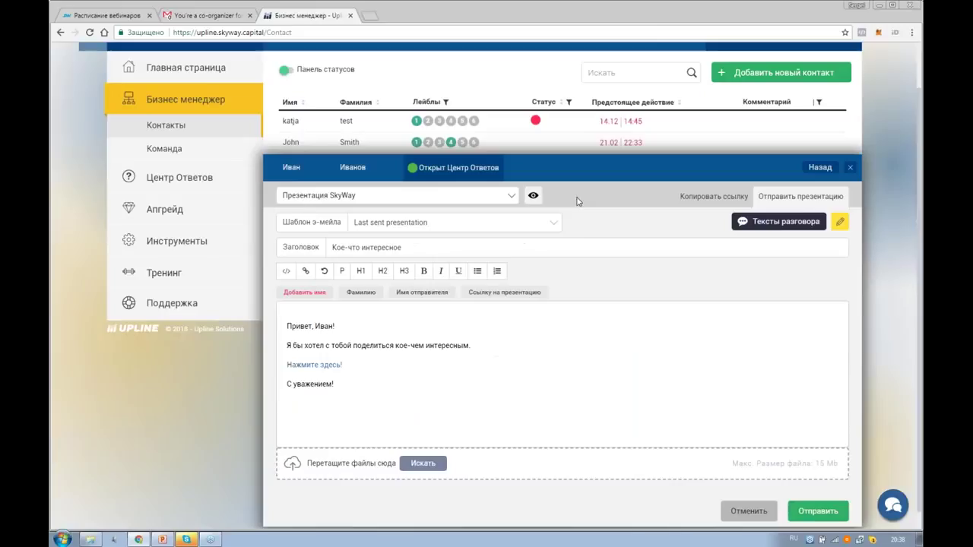
Check the list of available presentations and open the preview of Презентация SkyWay
click(512, 197)
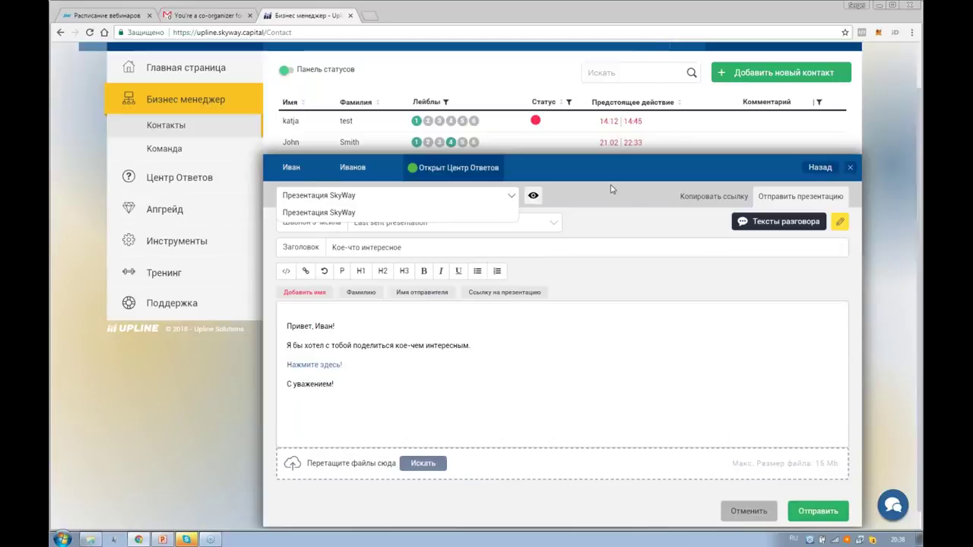
click(532, 196)
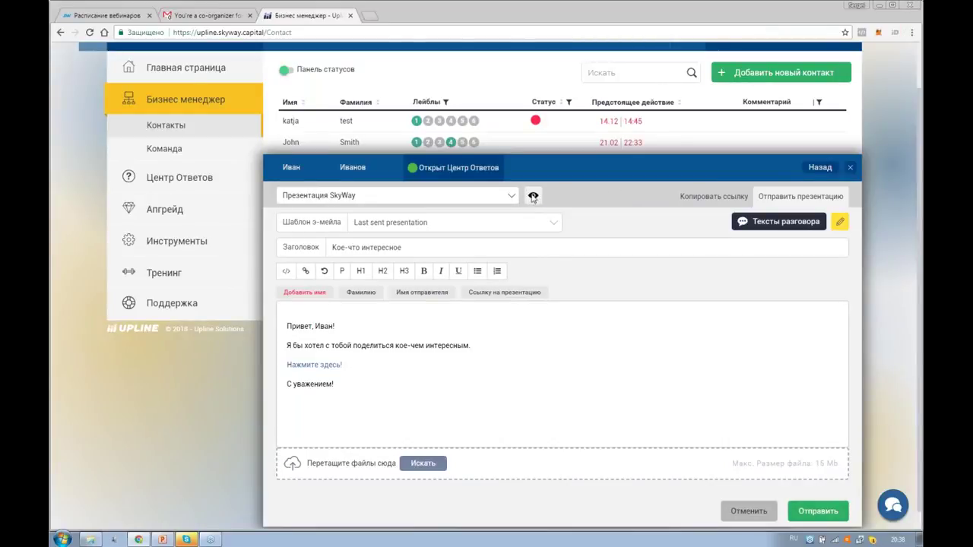
click(533, 196)
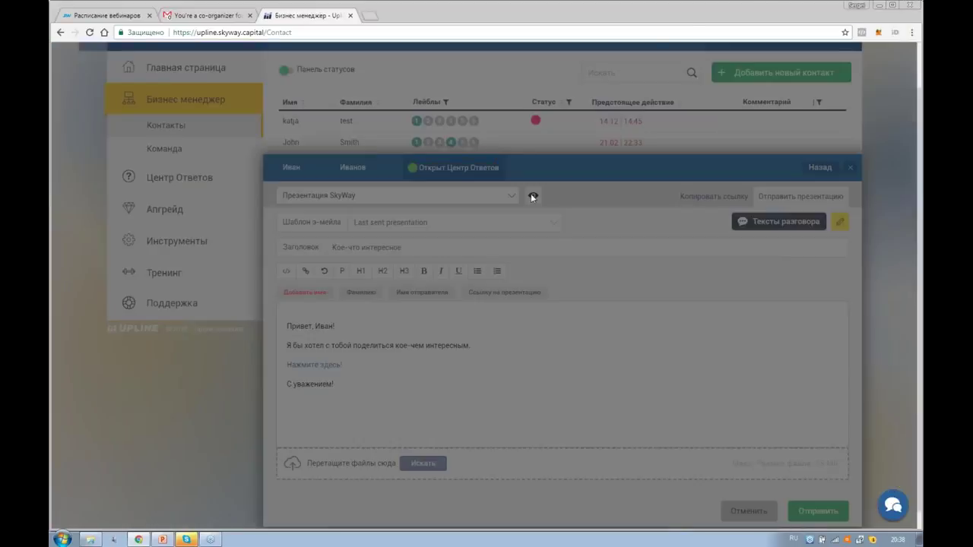
Preview the Презентация SkyWay presentation and close the preview
click(533, 197)
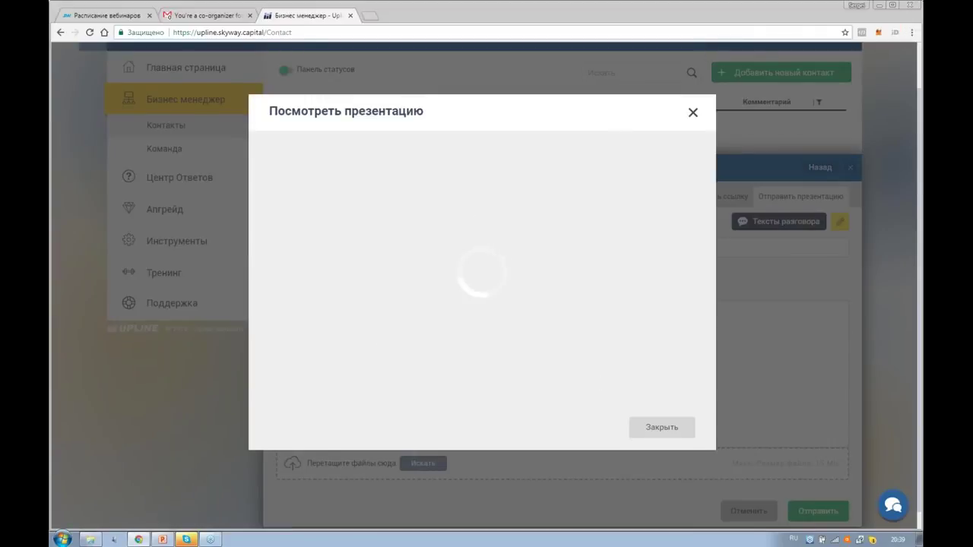
click(692, 113)
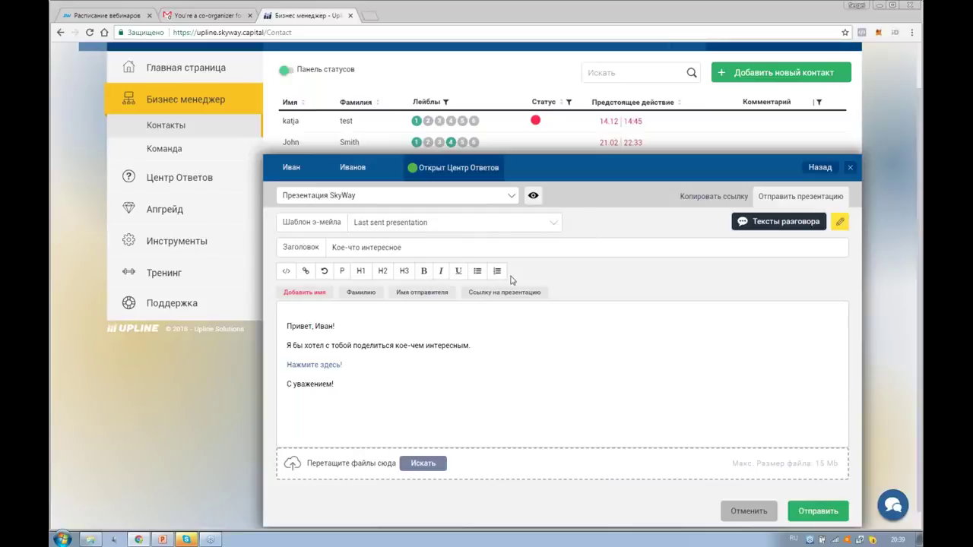
Compare the e-mail templates Кое-что интересное, Обещанные видео and Идея by applying each in turn, and close the contact card without sending
click(556, 226)
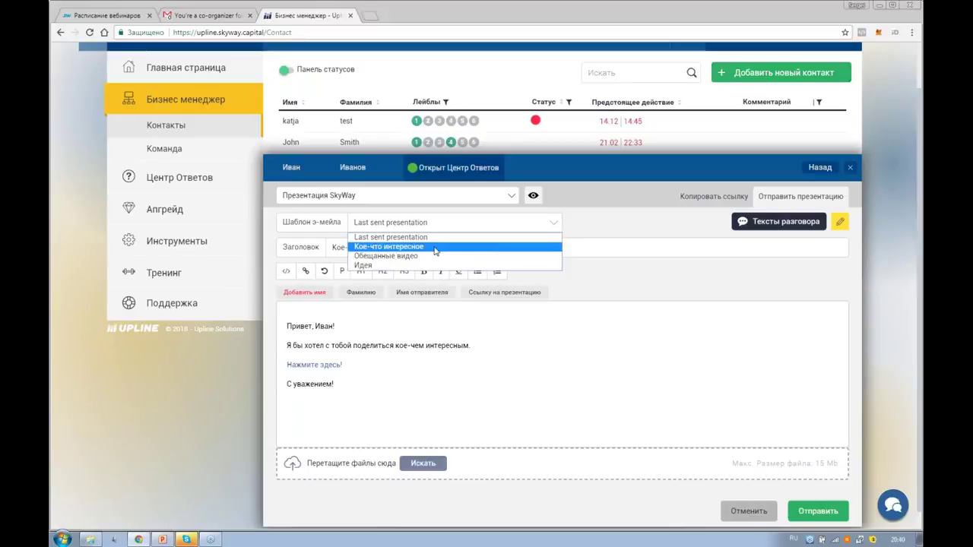
click(434, 248)
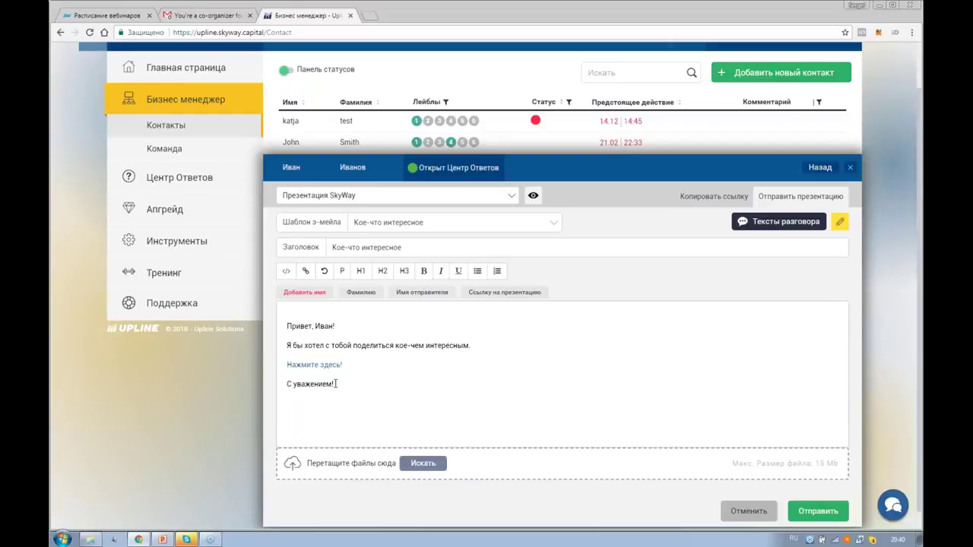
click(335, 325)
click(521, 223)
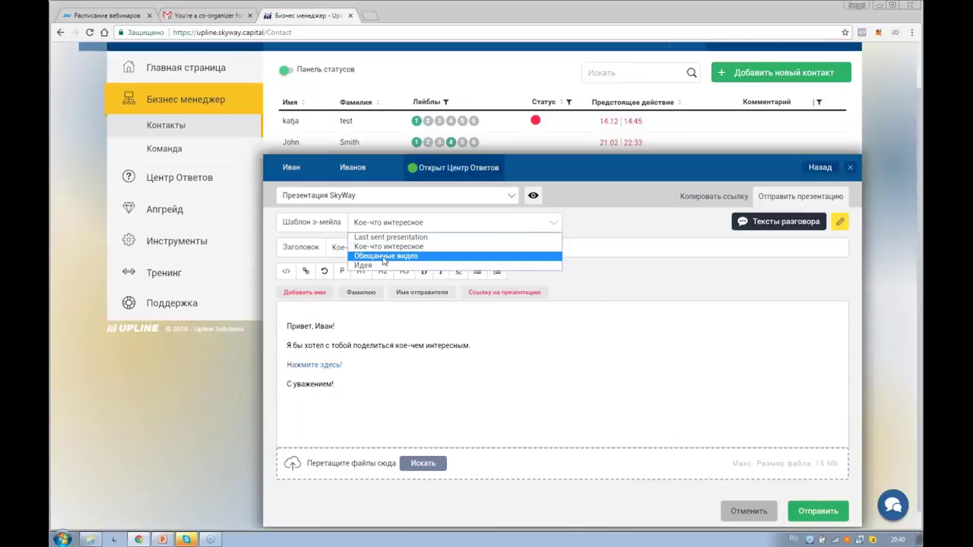
click(466, 227)
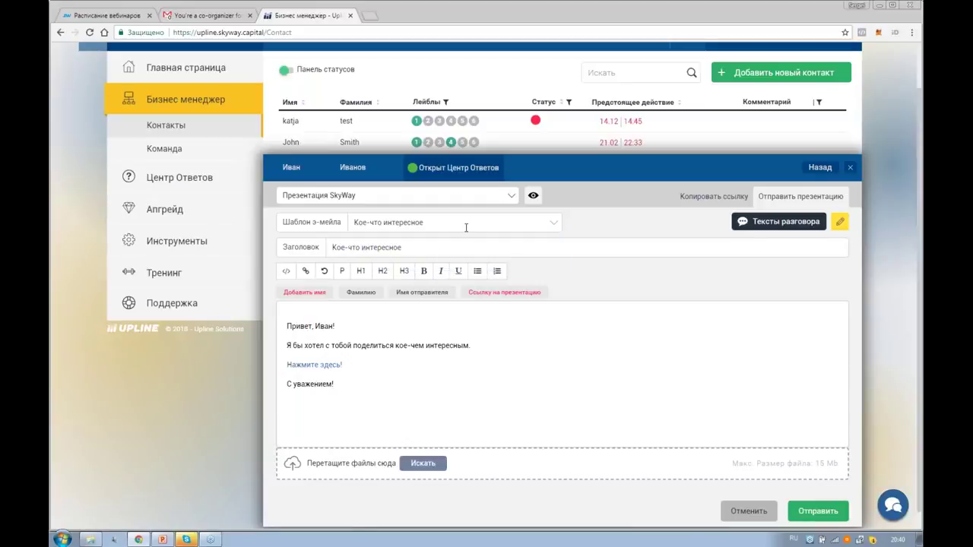
click(554, 224)
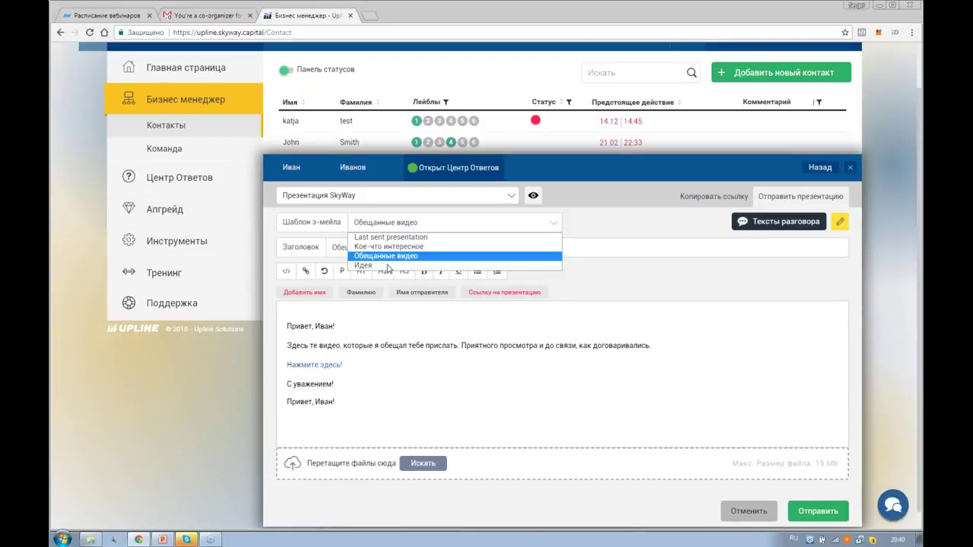
click(388, 266)
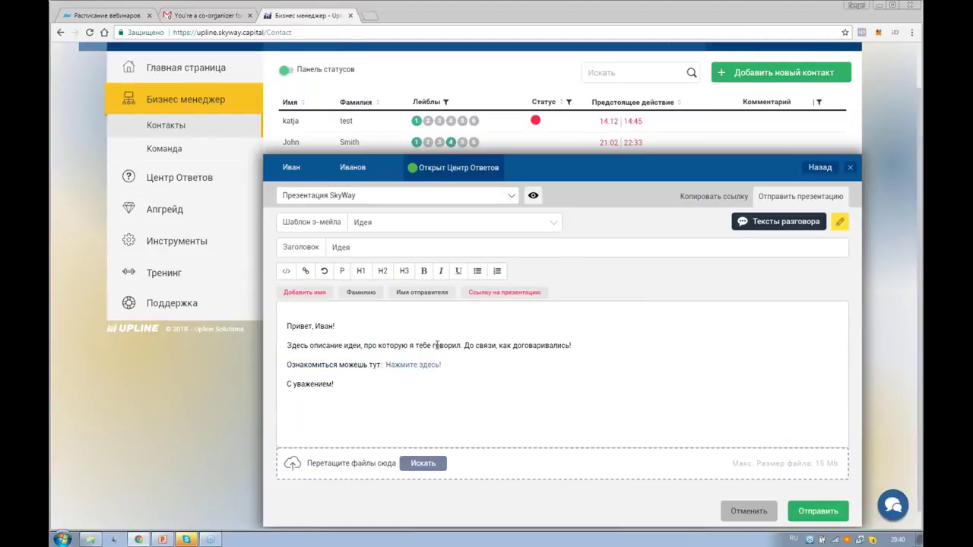
click(552, 225)
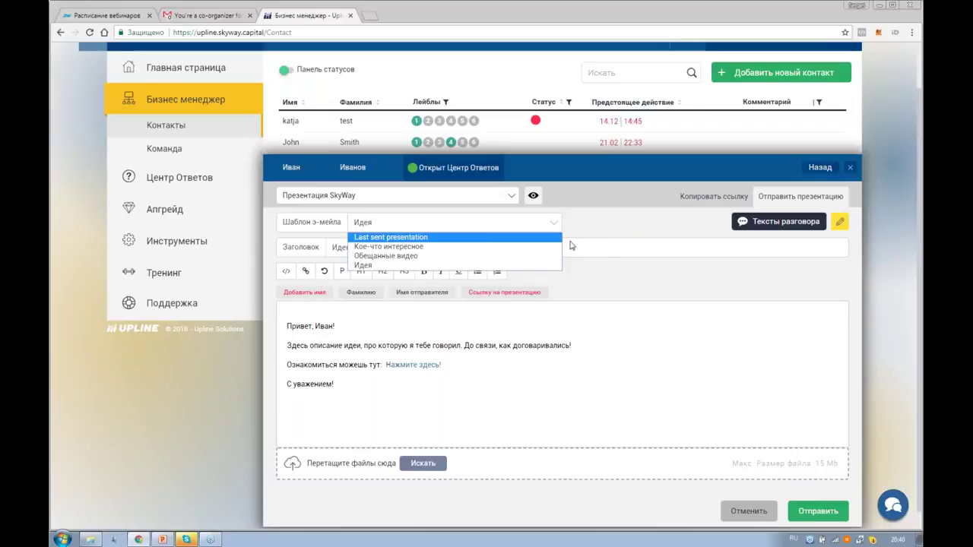
click(624, 222)
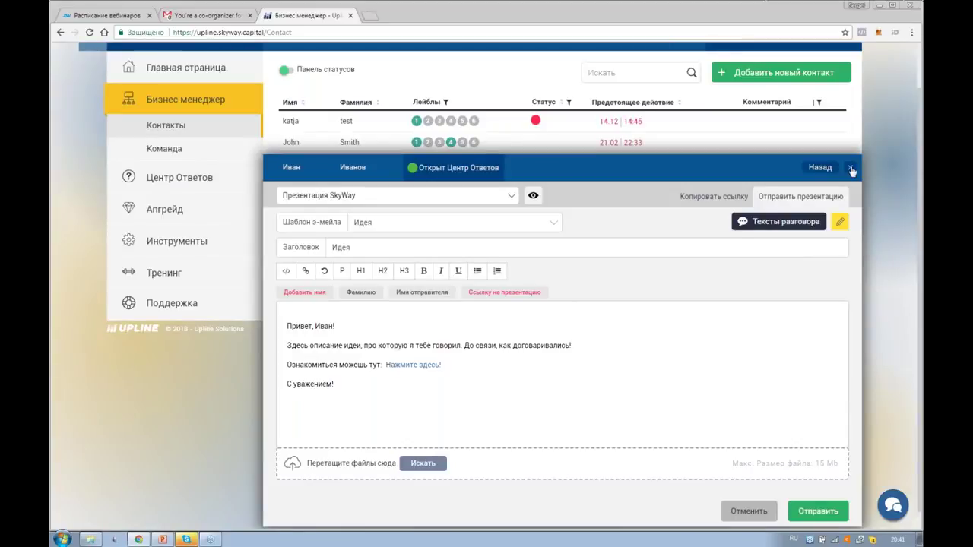
click(842, 225)
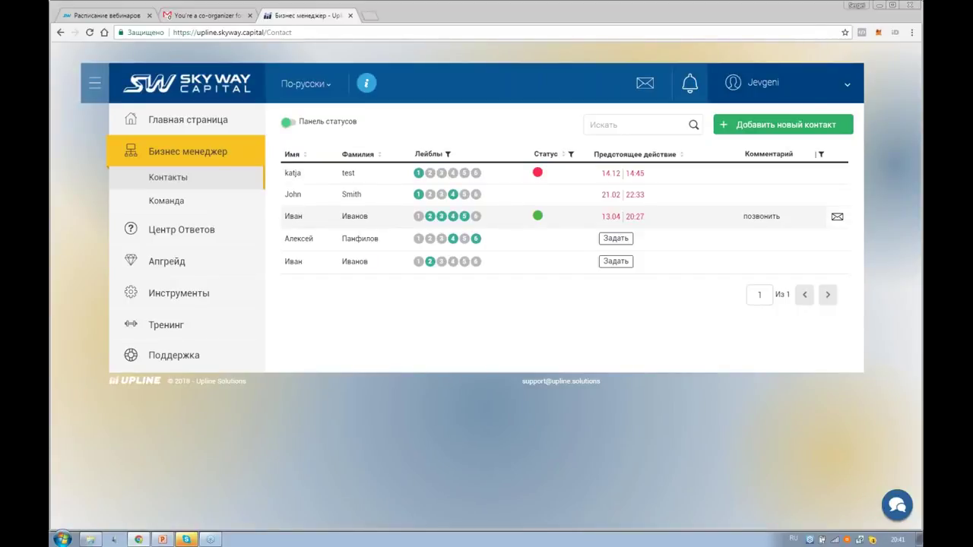
Reopen the card of the contact commented "позвонить" and copy the contact's link to Презентация SkyWay
click(294, 216)
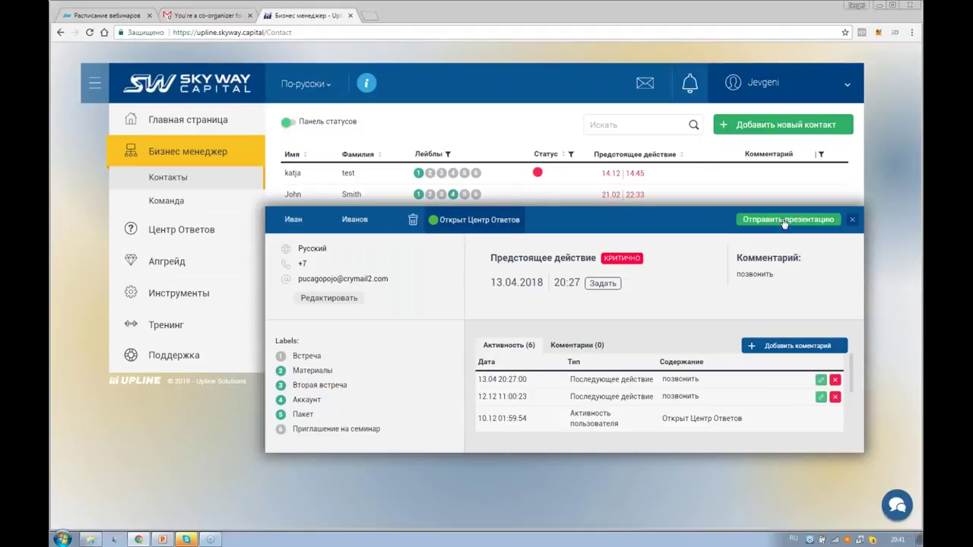
click(749, 219)
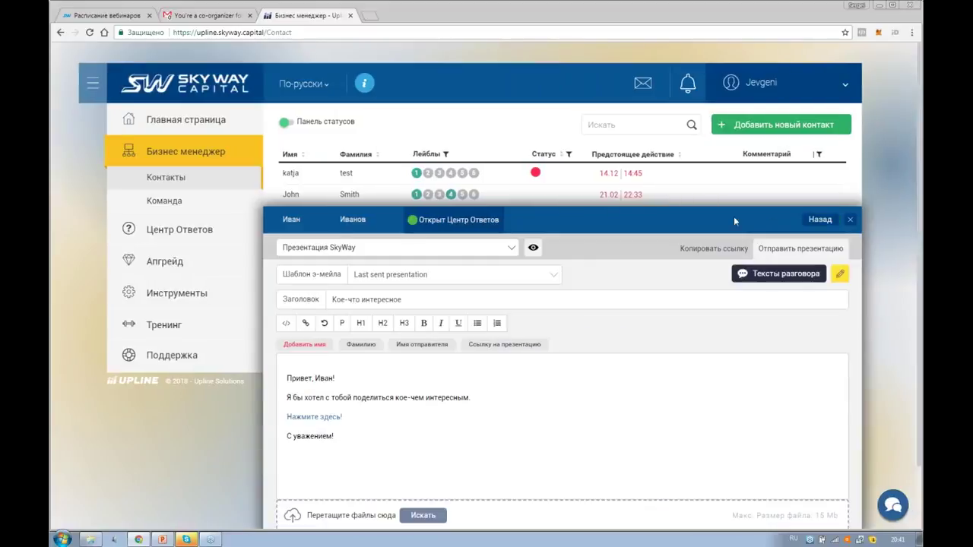
click(709, 251)
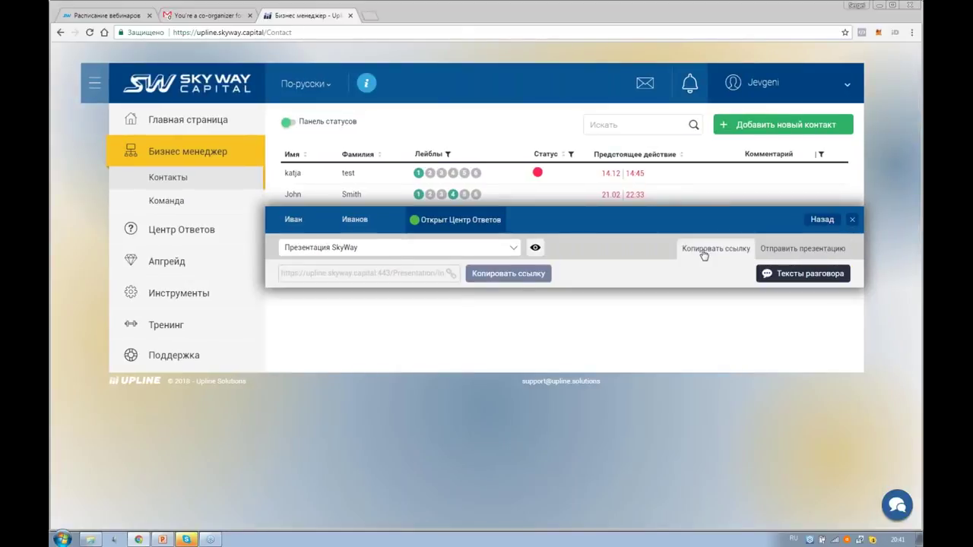
click(517, 274)
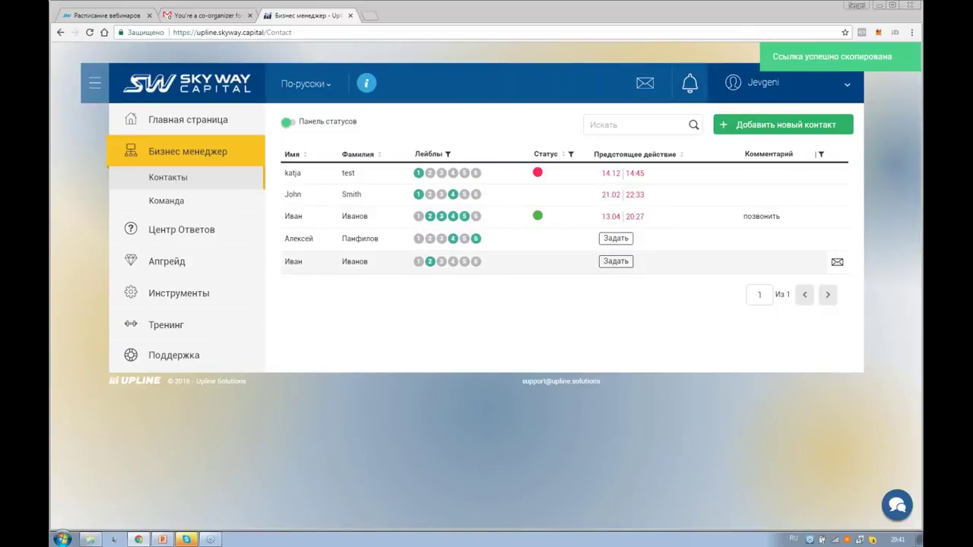
Draft an upcoming action "позвонить" for 28 April 2018 at 20:41 for the same contact and leave it unsaved
click(816, 238)
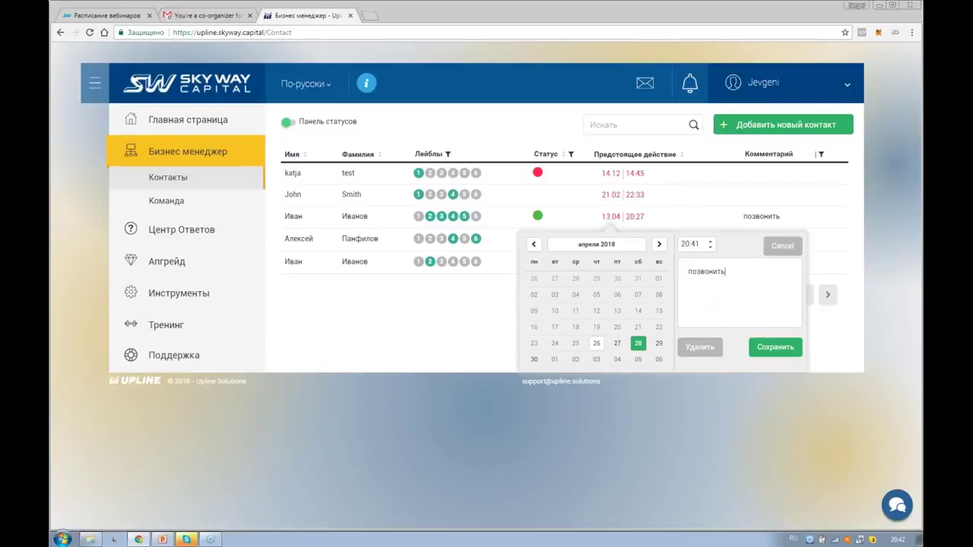
click(353, 219)
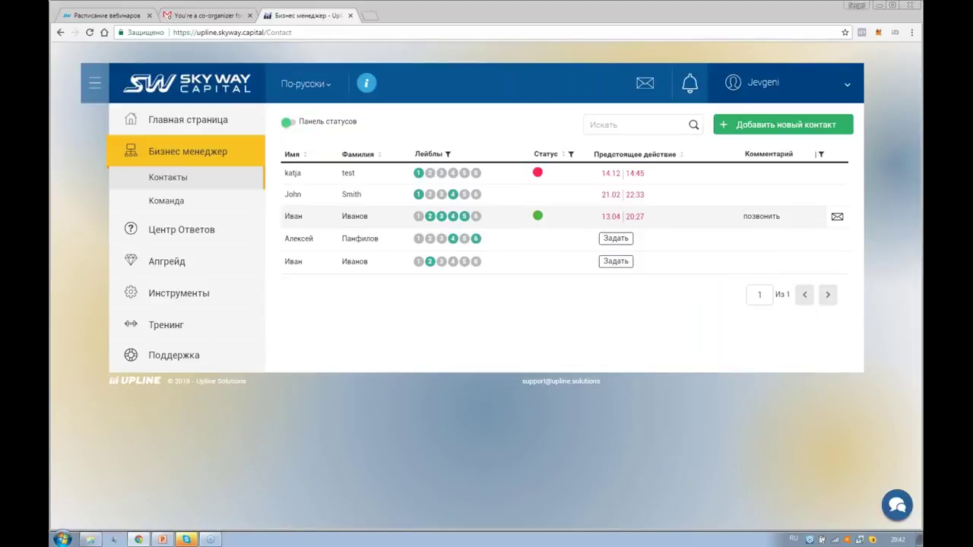
Open the card of the contact commented "позвонить" and look through the contact's whole activity history
click(354, 215)
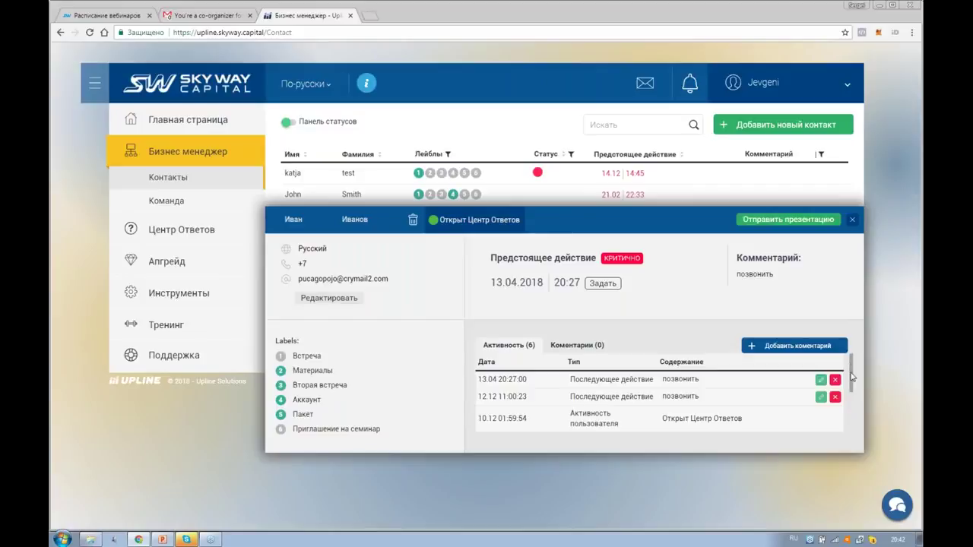
drag(852, 377, 853, 423)
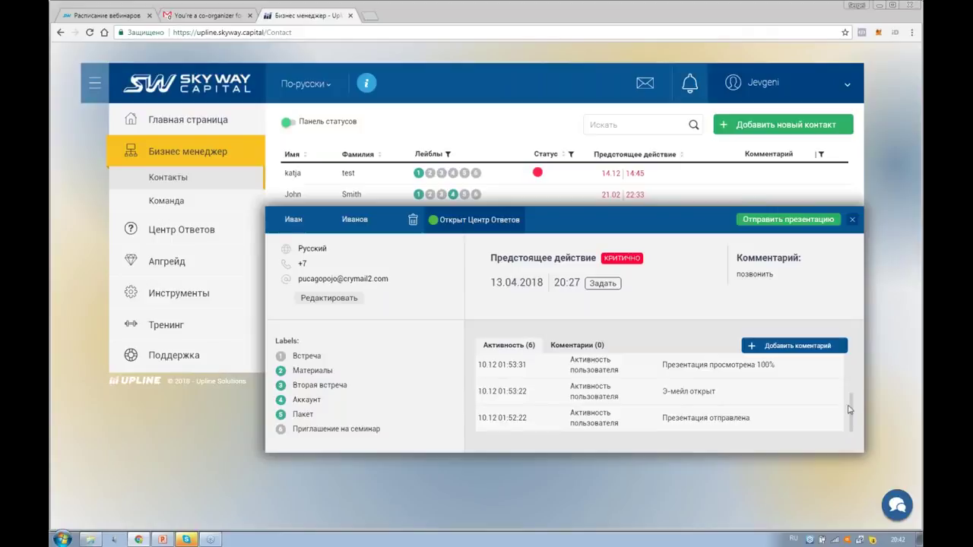
drag(854, 399, 855, 397)
scroll(854, 397, up, 2)
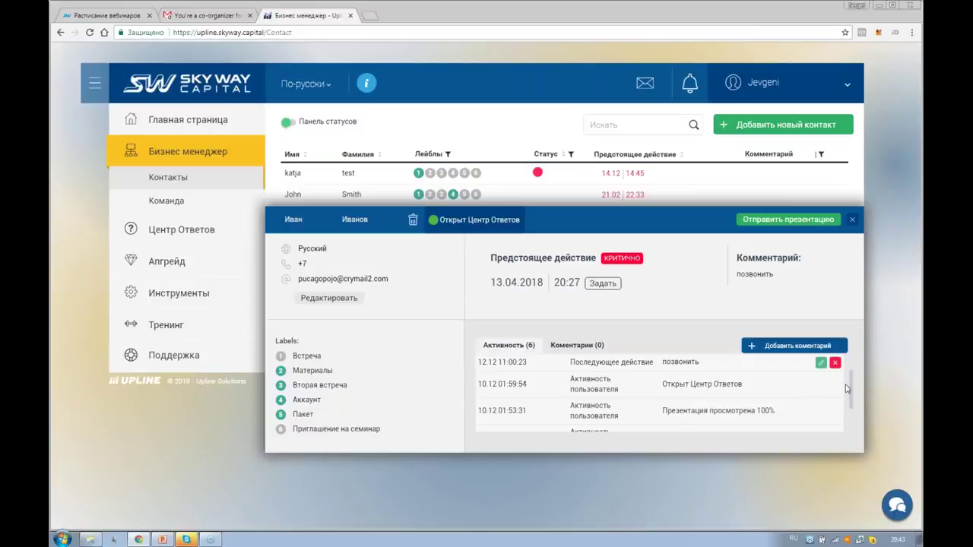
scroll(854, 386, up, 2)
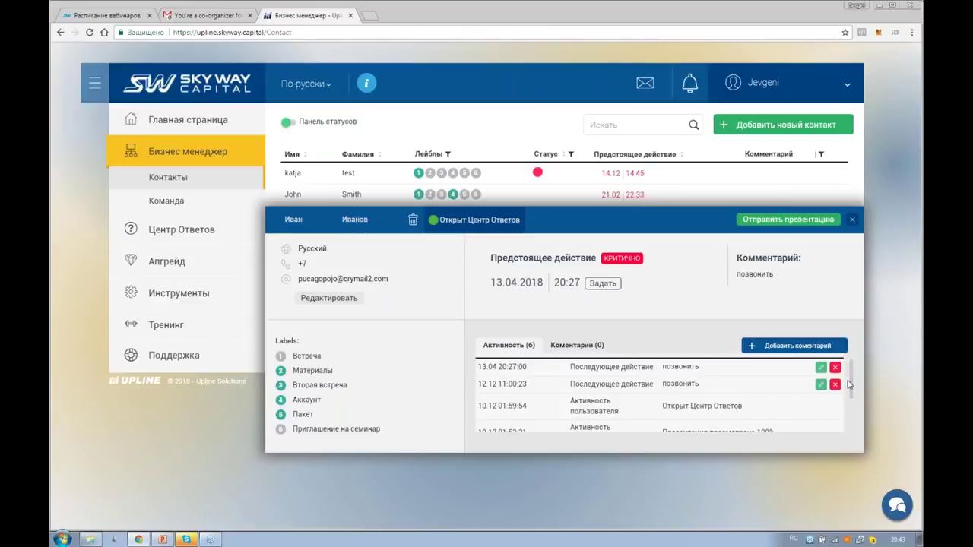
Open the form for adding a comment to the contact, cancel it and go back to the activity history
click(757, 348)
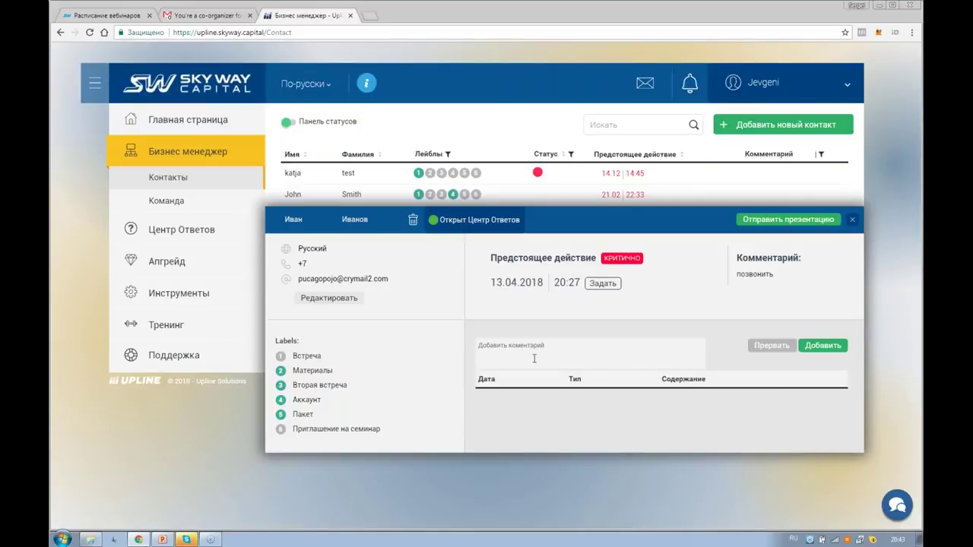
click(764, 347)
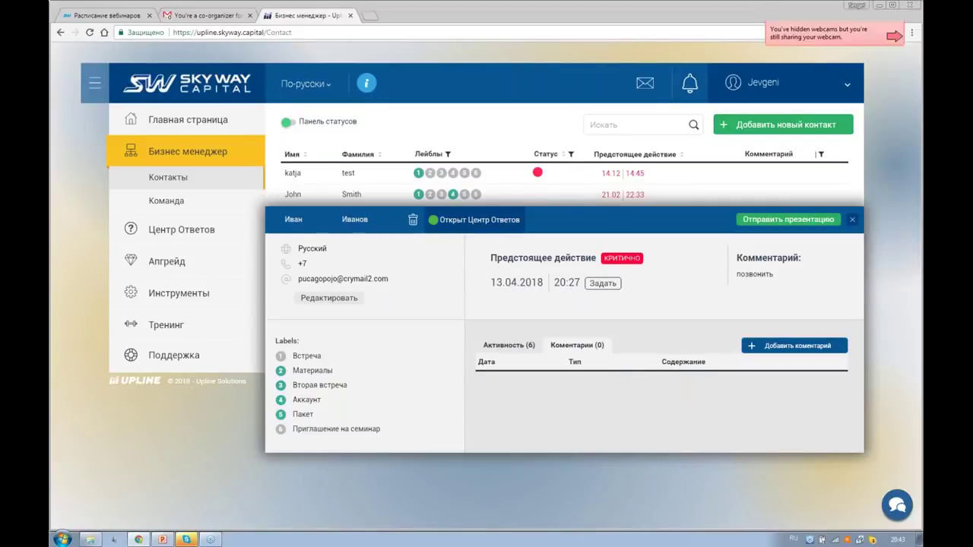
click(515, 349)
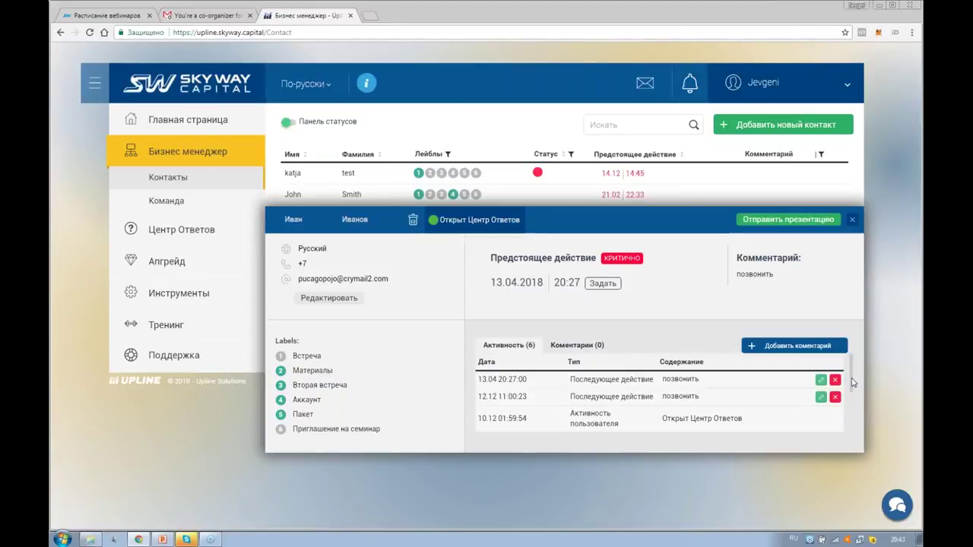
scroll(851, 394, down, 1)
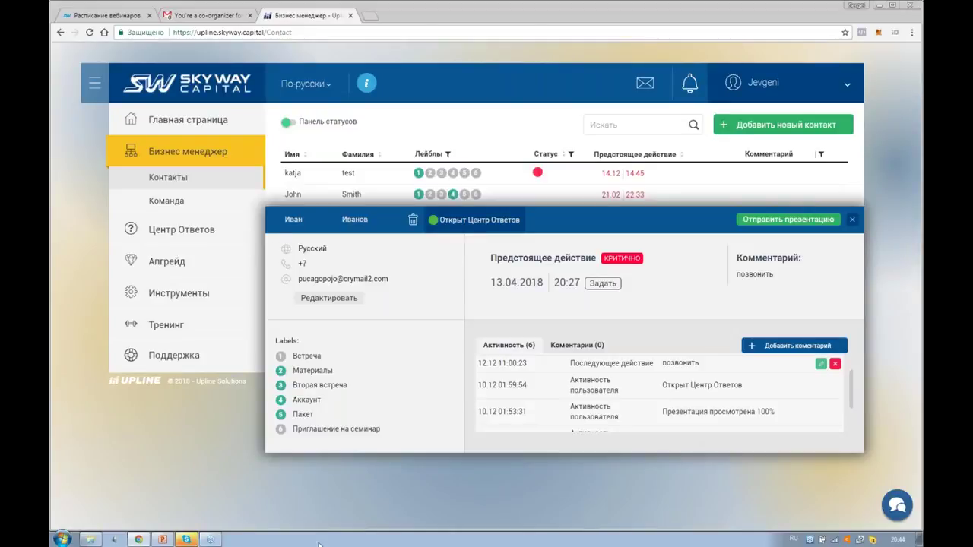
Switch to PowerPoint Viewer to view the slide "Как работать с Upline?" and return to the contact card in Chrome
click(162, 540)
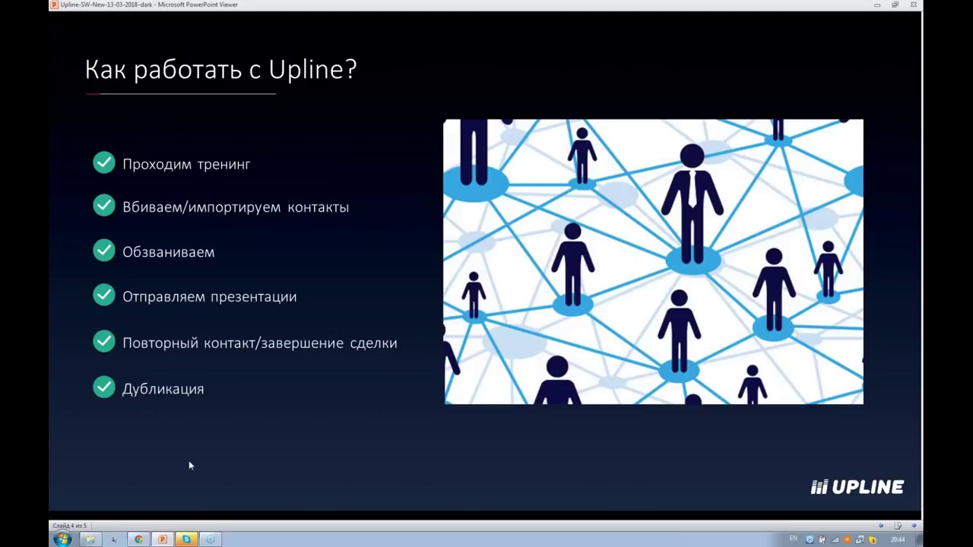
click(140, 540)
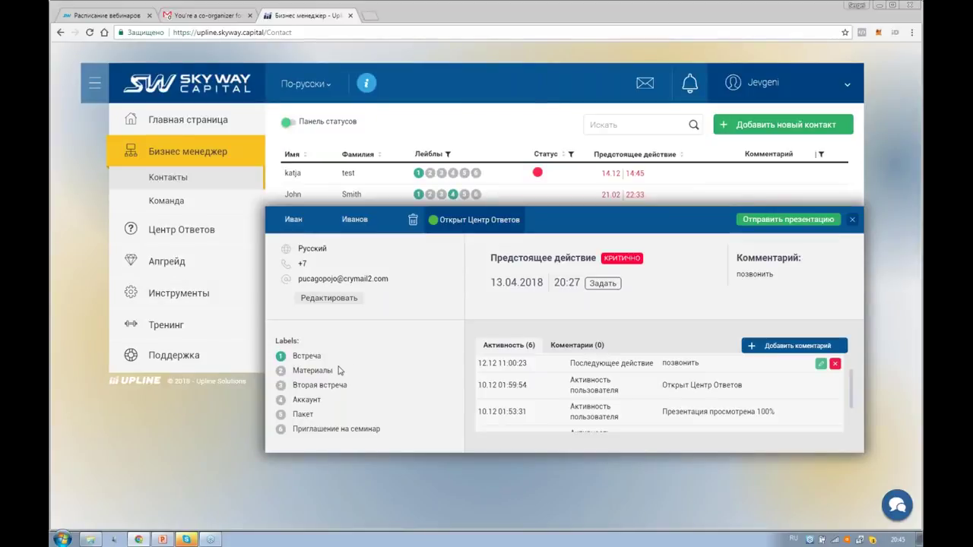
Try out the contact's labels, leaving Материалы, Вторая встреча, Аккаунт, Пакет and Приглашение на семинар enabled and Встреча disabled
click(279, 356)
click(280, 371)
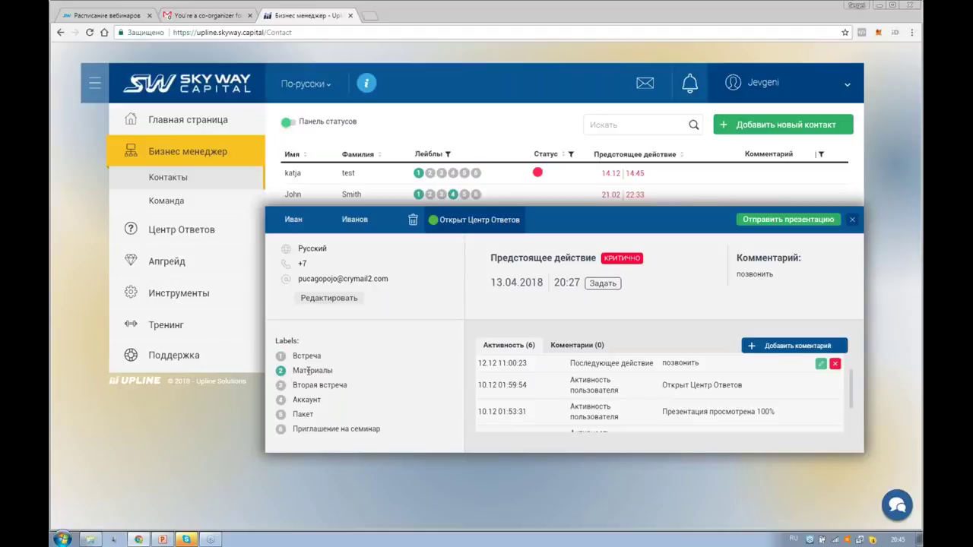
click(302, 387)
click(281, 400)
click(281, 416)
click(280, 429)
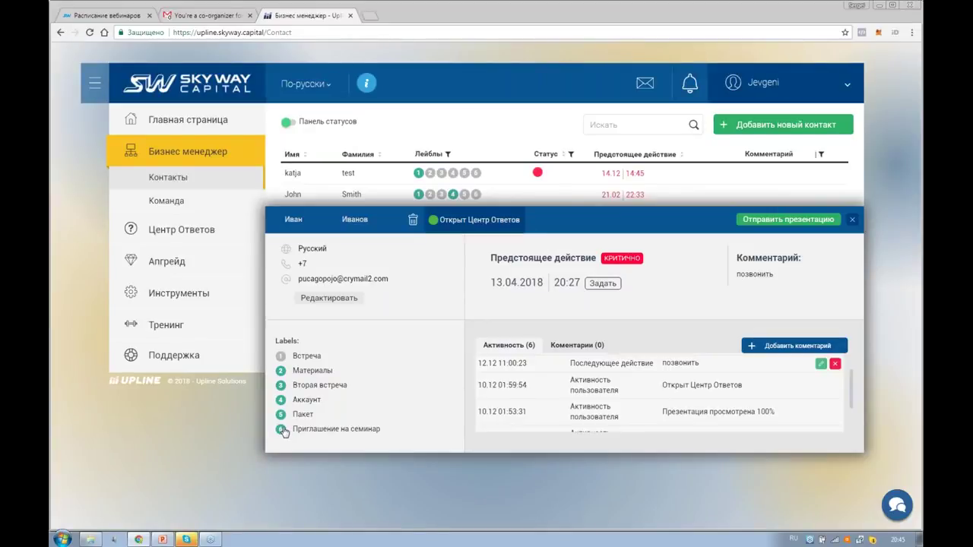
Clear all six labels of the contact and close the contact card
click(282, 372)
click(280, 385)
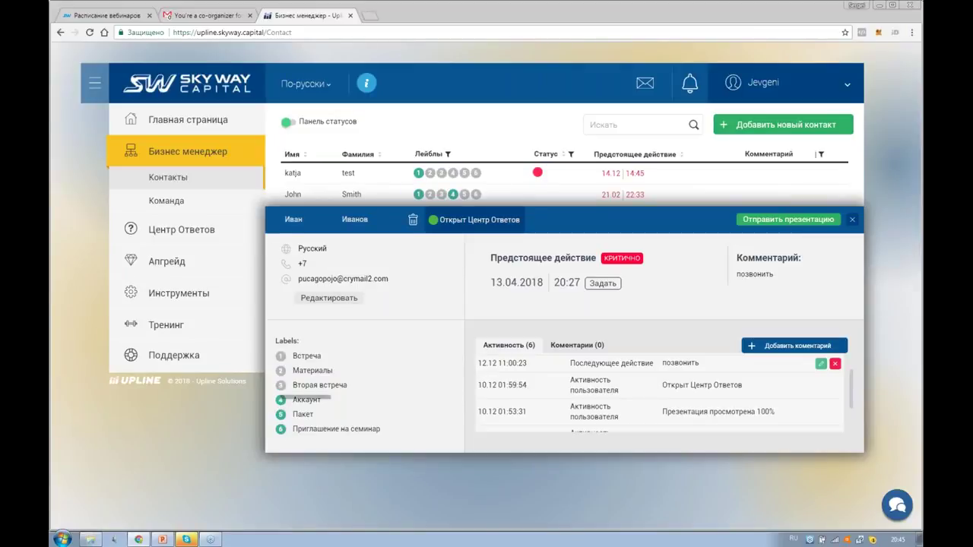
click(281, 431)
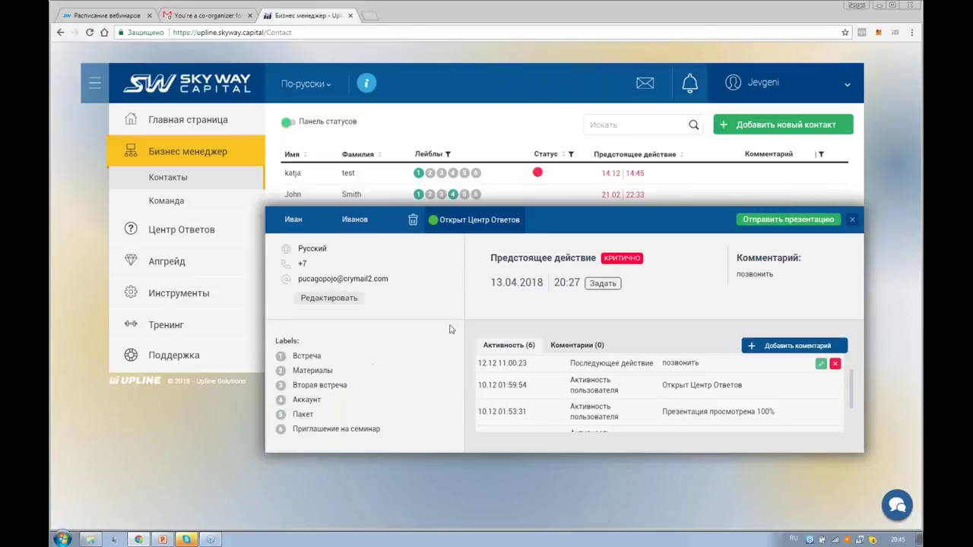
click(852, 221)
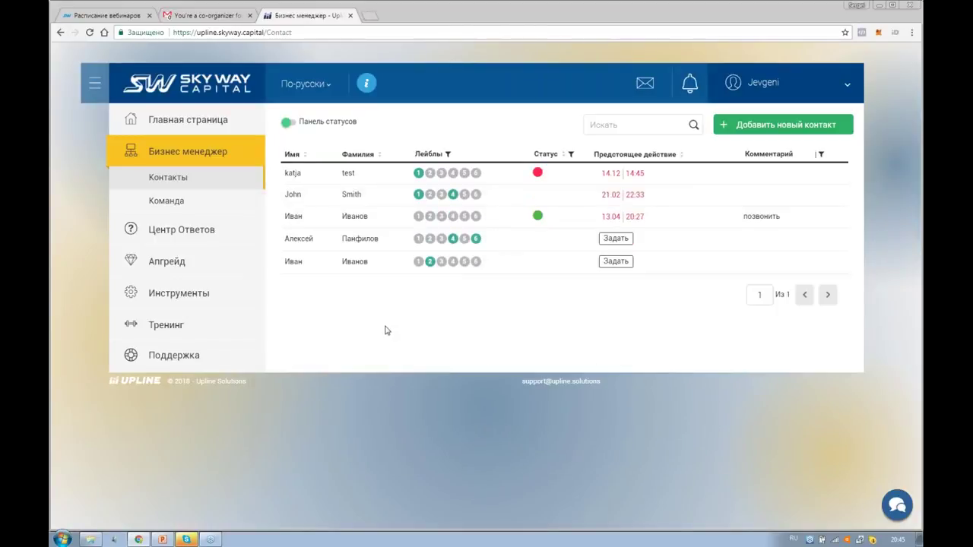
Open Центр Ответов and look through its topics, and switch to the PowerPoint Viewer slide "Как работать с Upline?"
click(182, 231)
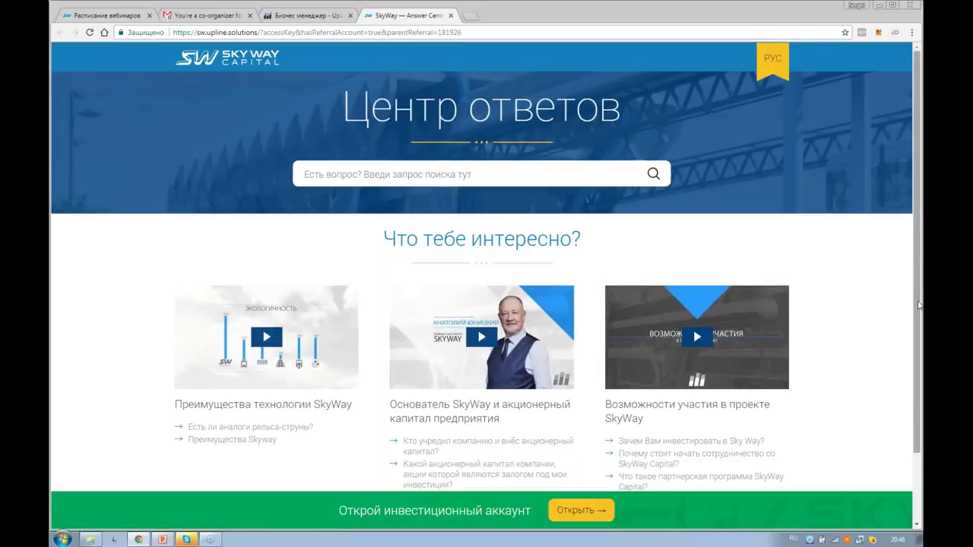
scroll(918, 304, down, 2)
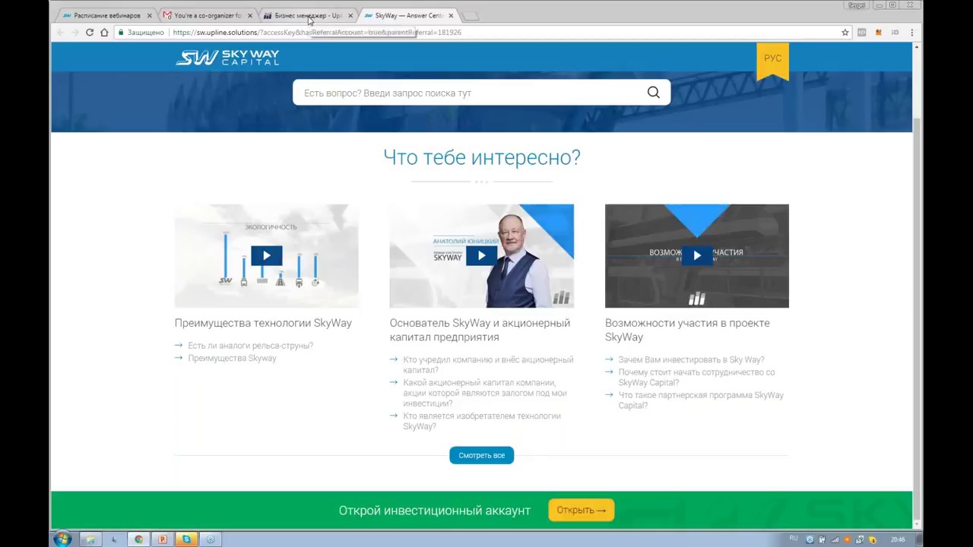
click(163, 540)
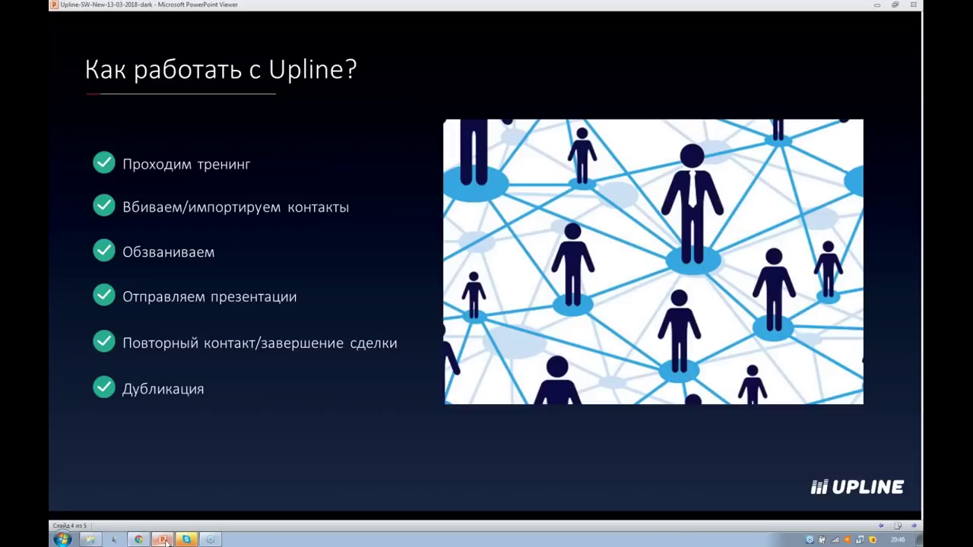